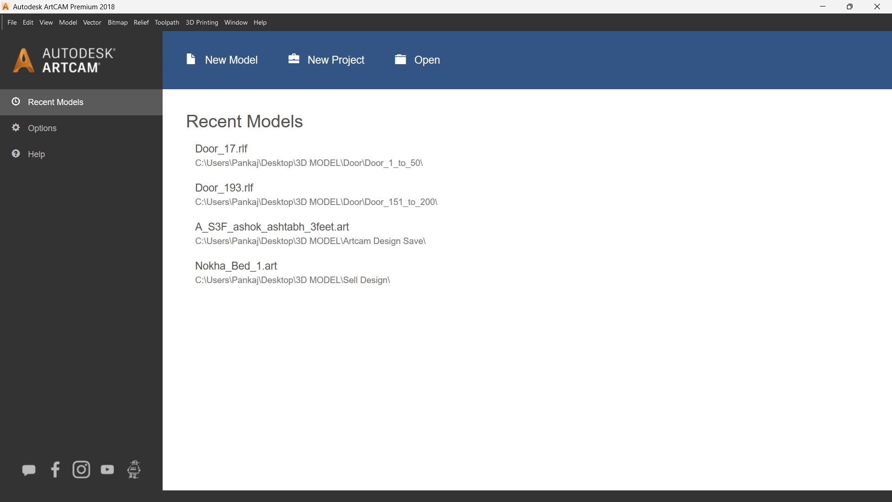
# Start a new model, switch its units to inches and set the height to 100 inches
pyautogui.click(221, 60)
pyautogui.click(382, 216)
pyautogui.moveTo(381, 216); pyautogui.dragTo(368, 215)
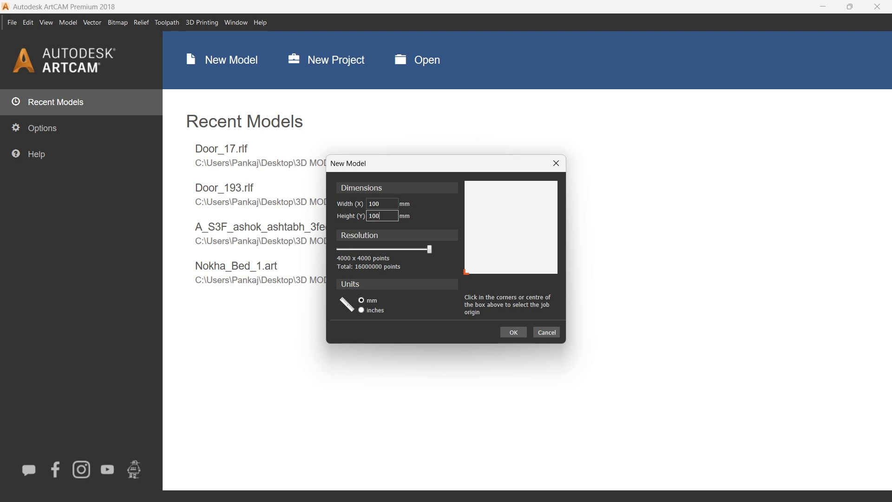
pyautogui.press('BackSpace')
pyautogui.press('BackSpace')
pyautogui.press('BackSpace')
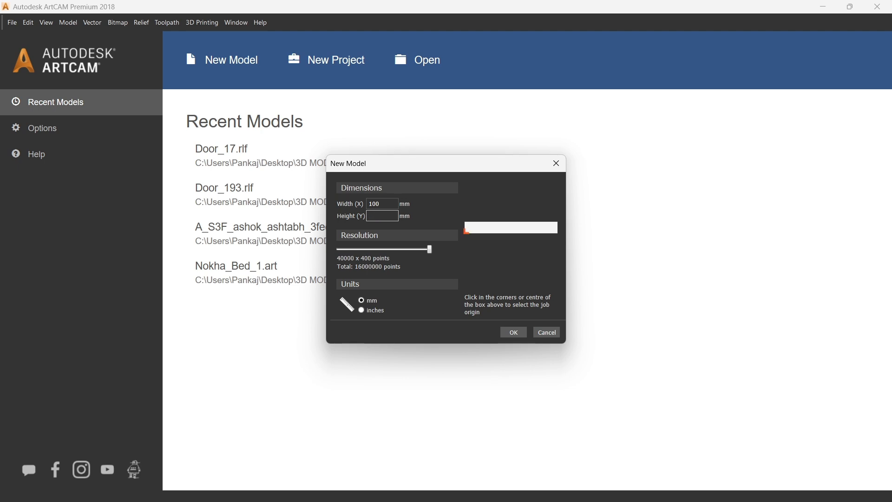
pyautogui.click(375, 310)
pyautogui.moveTo(383, 215); pyautogui.dragTo(368, 216)
pyautogui.write('100')
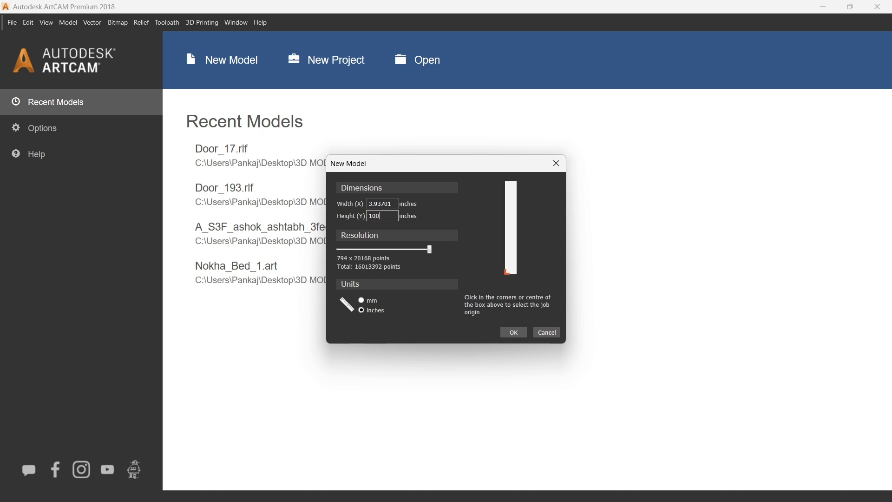
# Set the model width to 120 inches and create the model
pyautogui.click(382, 204)
pyautogui.doubleClick(382, 203)
pyautogui.write('120')
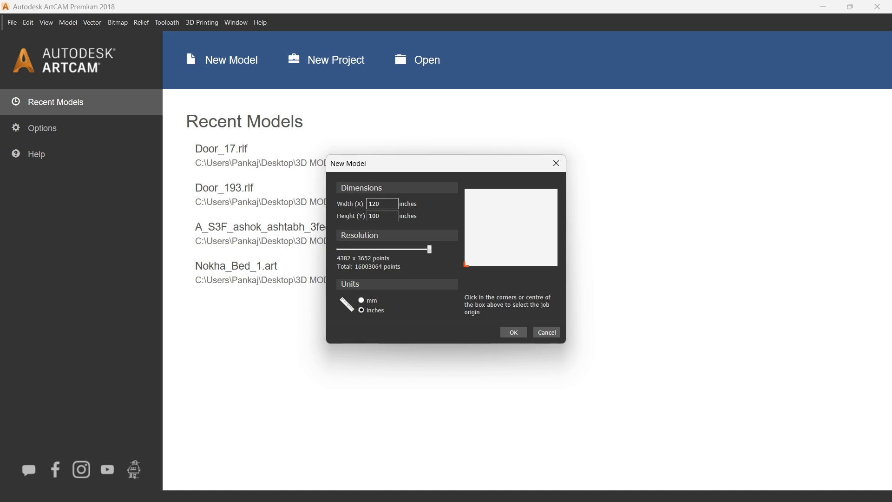
pyautogui.press('Return')
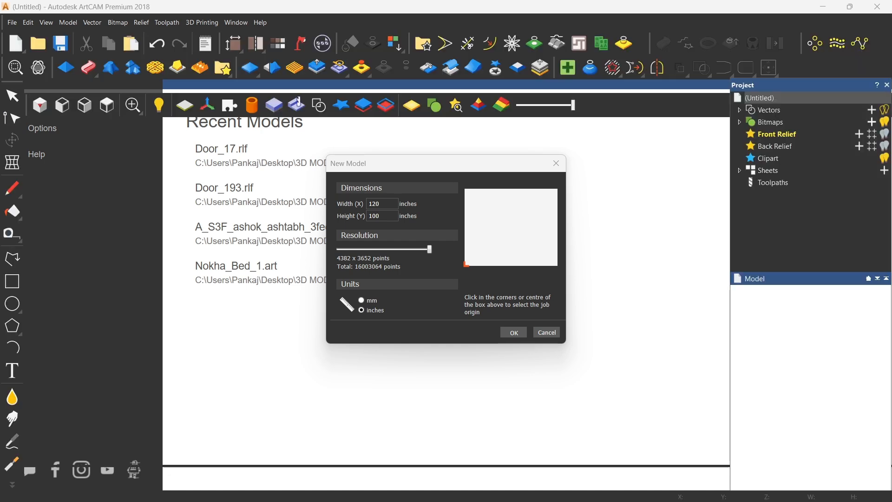
# Create another new model of the same size with its units changed to millimetres
pyautogui.hotkey('alt', 'f')
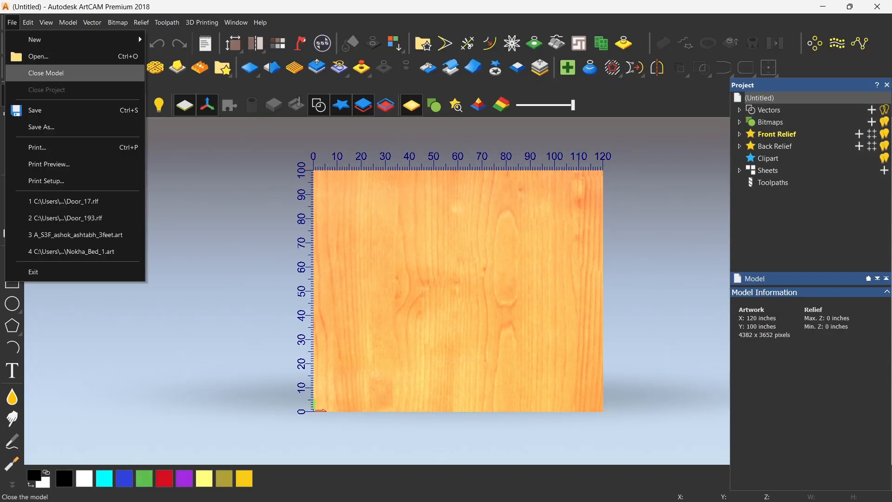
pyautogui.moveTo(51, 40)
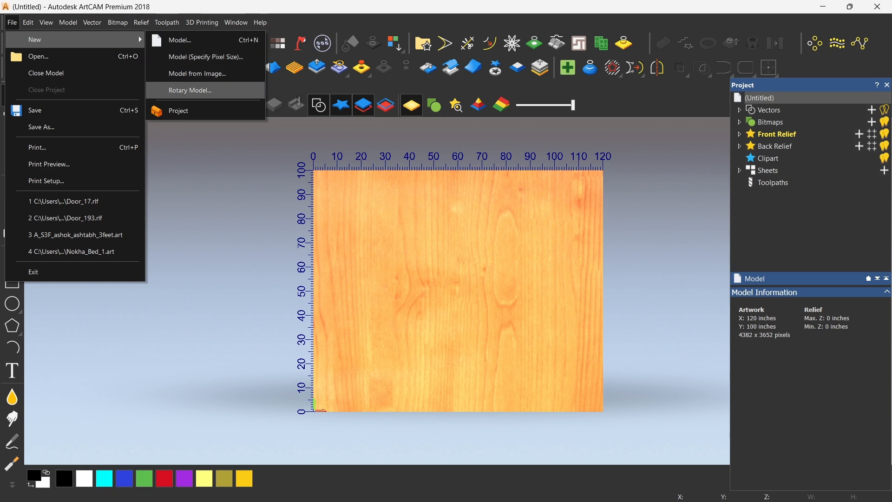
pyautogui.click(181, 40)
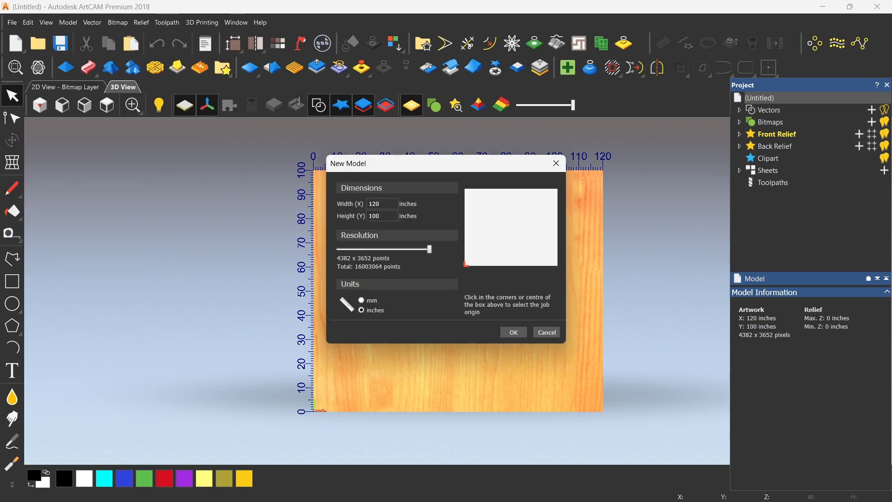
pyautogui.click(362, 300)
pyautogui.click(514, 332)
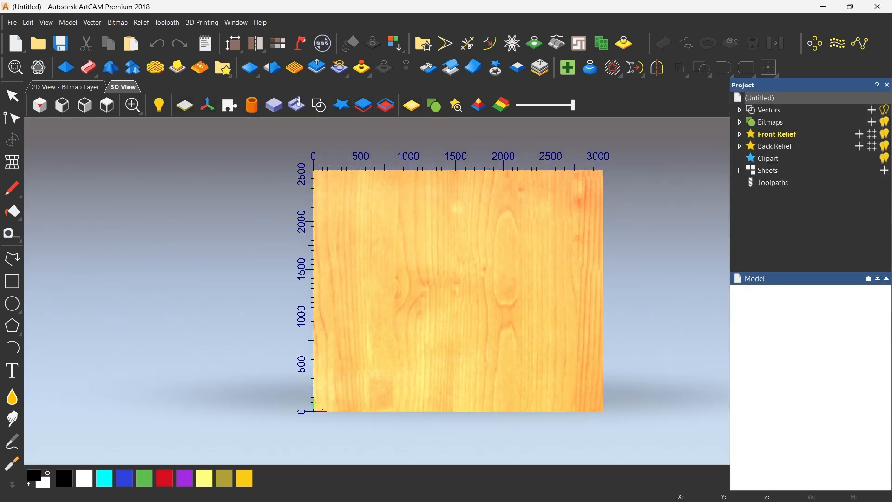
# Paste the copied temple relief from the clipboard and enlarge it to about 3018 × 2323 mm across the model
pyautogui.click(222, 68)
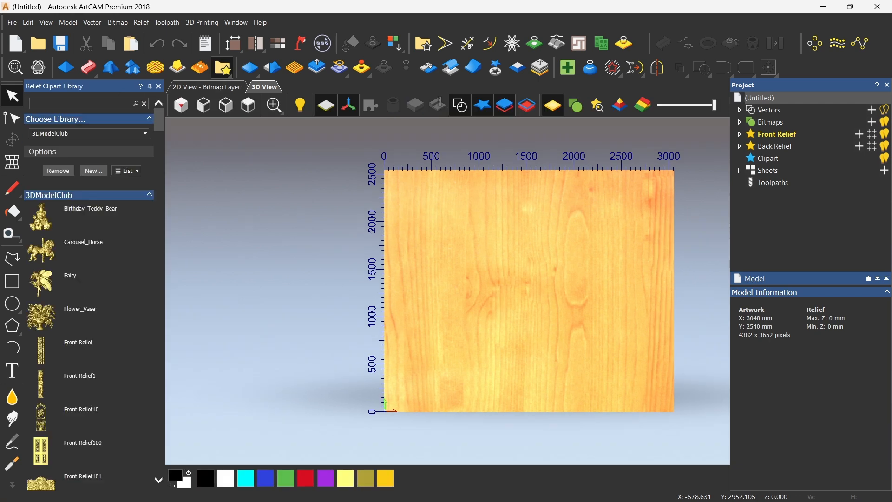
pyautogui.click(40, 304)
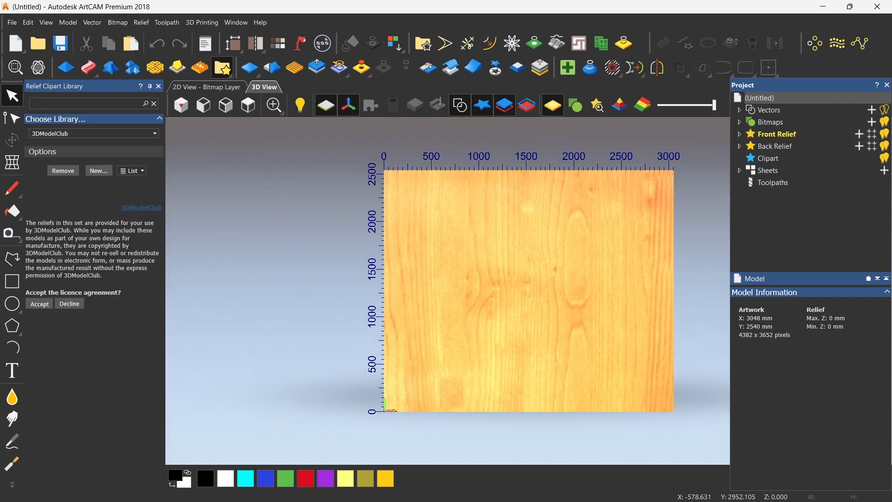
pyautogui.hotkey('ctrl', 'v')
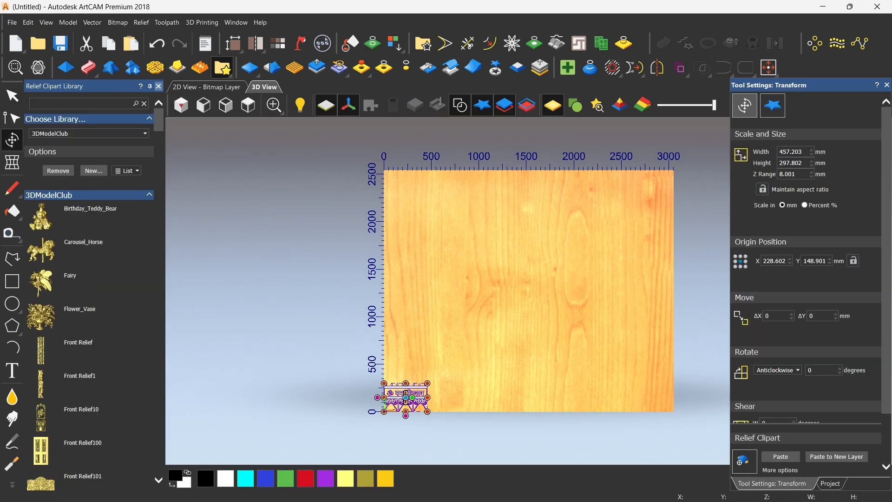
pyautogui.click(159, 87)
pyautogui.moveTo(357, 383); pyautogui.dragTo(600, 191)
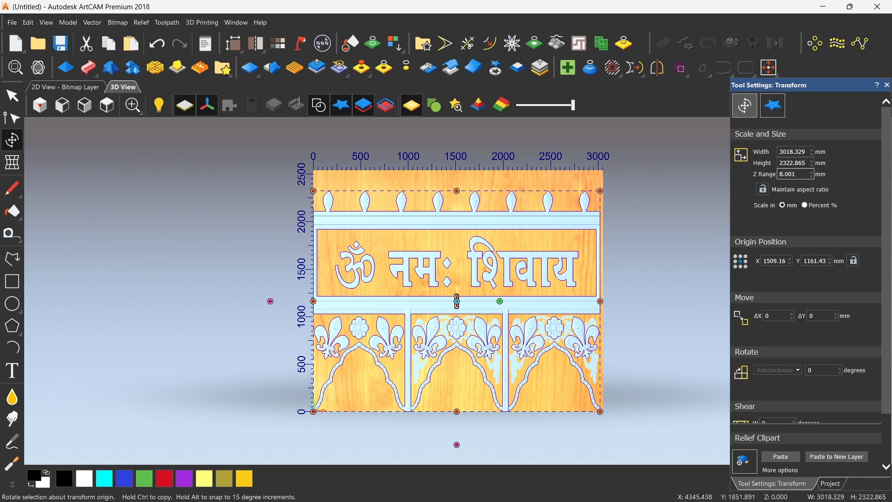
# Try a Z range of 12 mm for the temple relief and centre the relief in the model
pyautogui.doubleClick(788, 174)
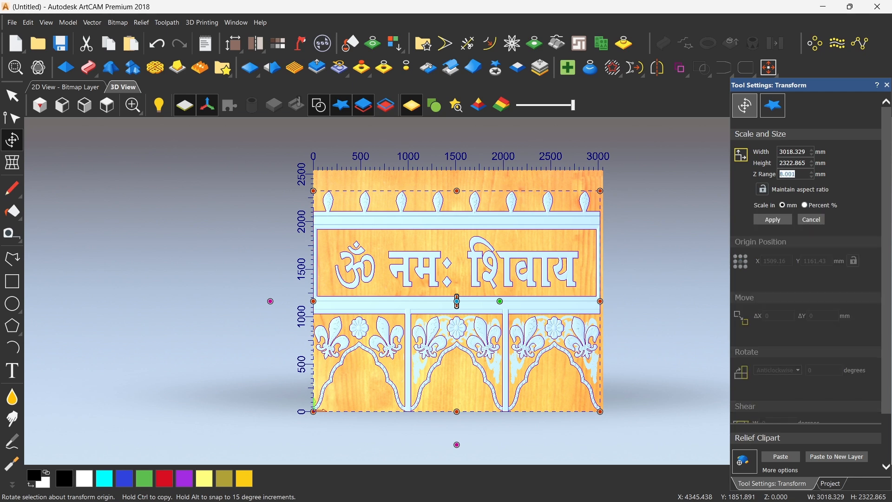
pyautogui.write('0')
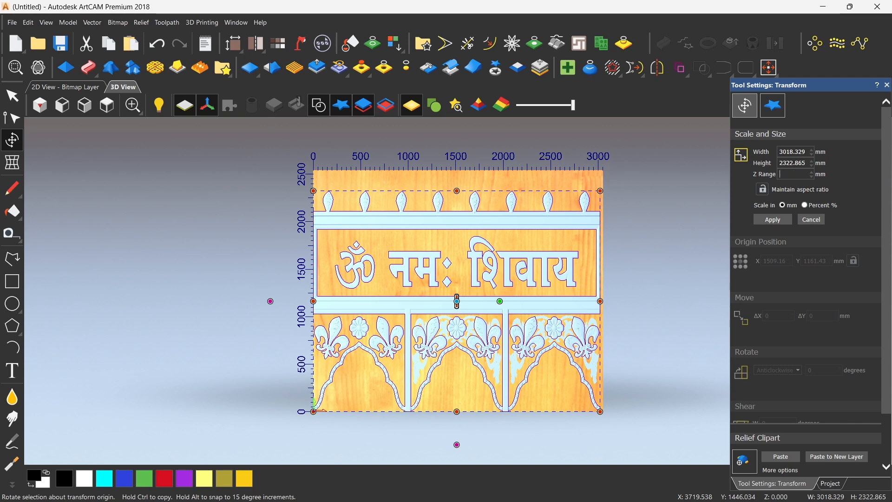
pyautogui.press('BackSpace')
pyautogui.write('12')
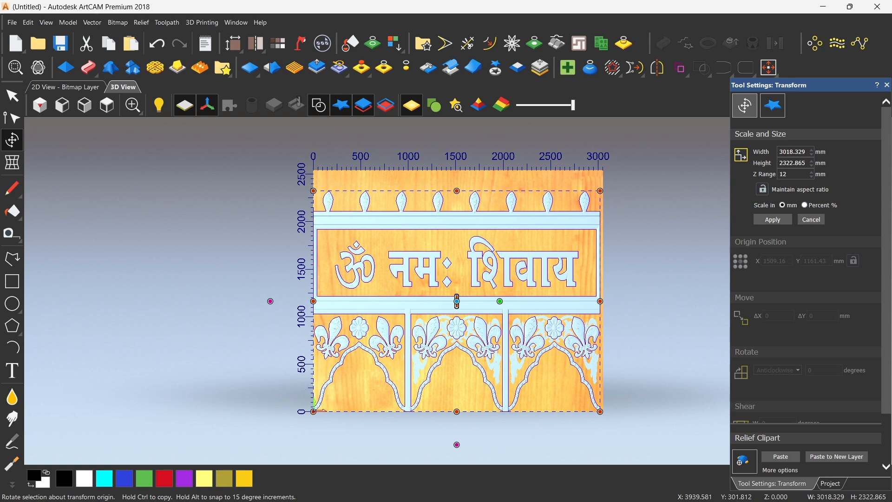
pyautogui.press('F9')
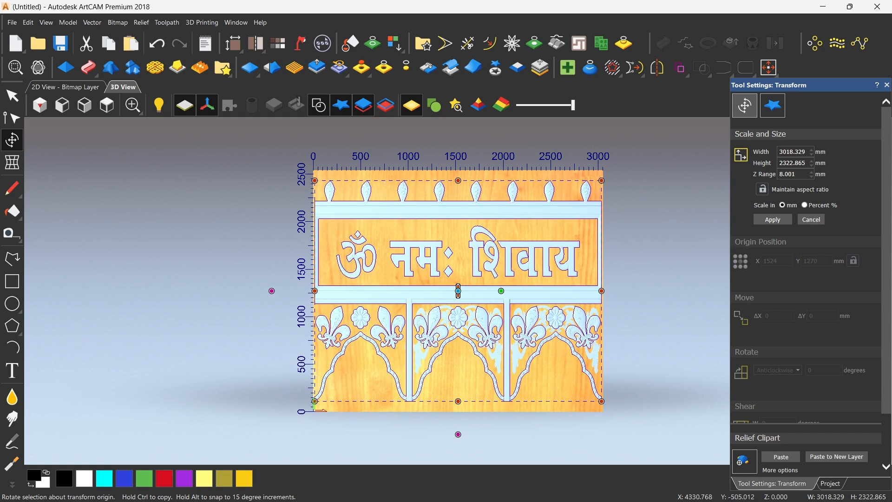
# Examine the pasted temple relief up close, from an oblique angle and from above
pyautogui.scroll(2, 500, 298)
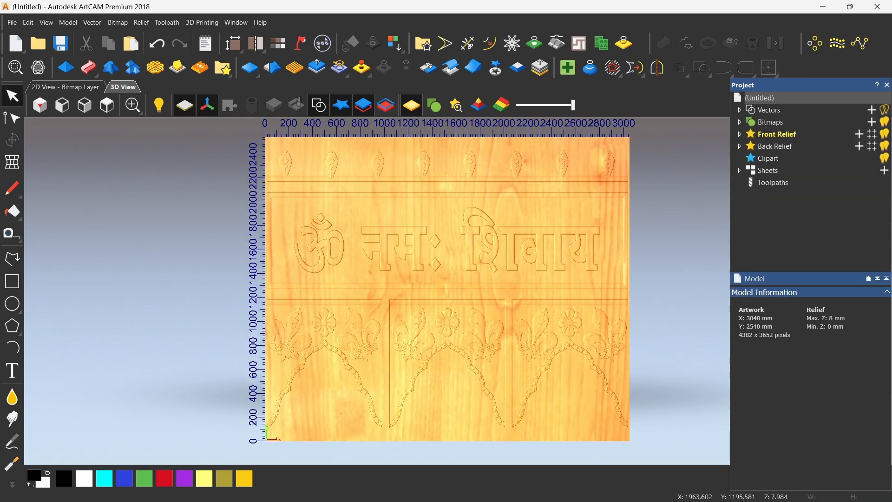
pyautogui.click(38, 68)
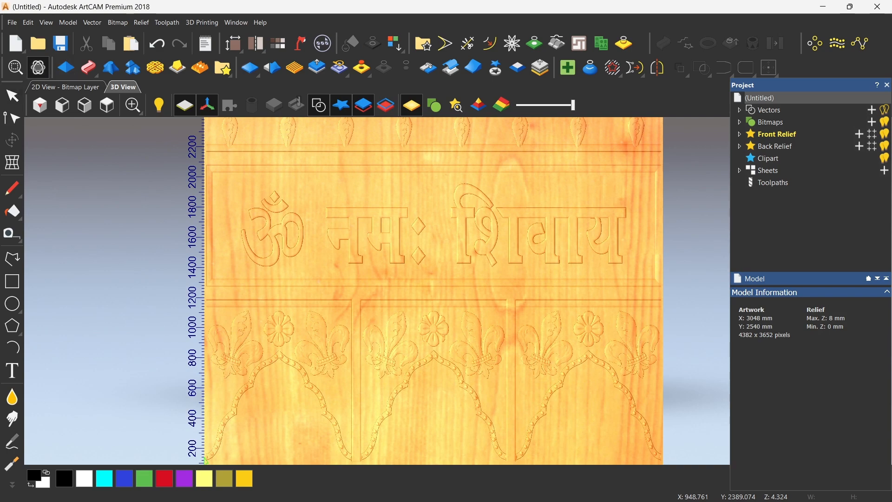
pyautogui.moveTo(488, 353); pyautogui.dragTo(535, 283)
pyautogui.scroll(2, 535, 283)
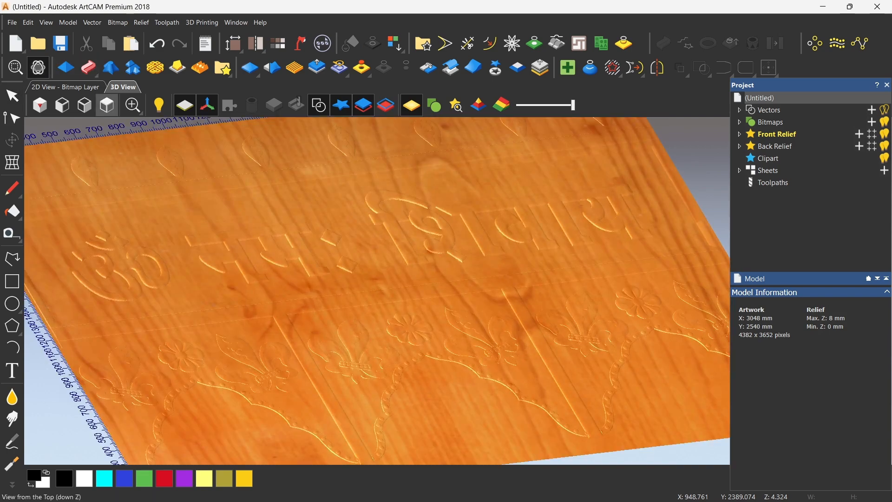
pyautogui.click(107, 106)
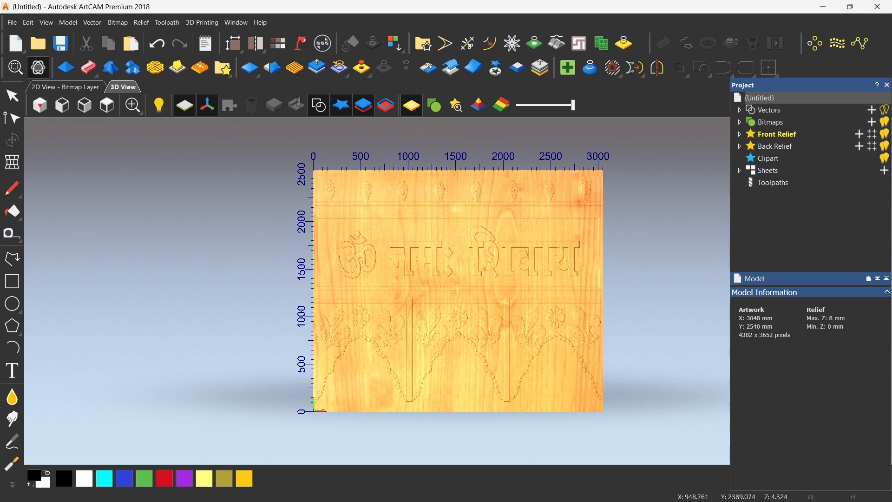
pyautogui.scroll(1, 439, 168)
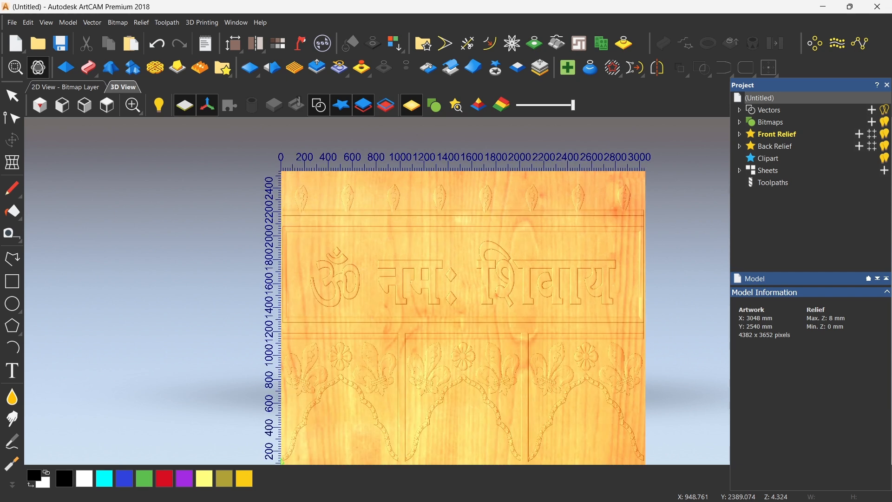
pyautogui.scroll(-1, 458, 334)
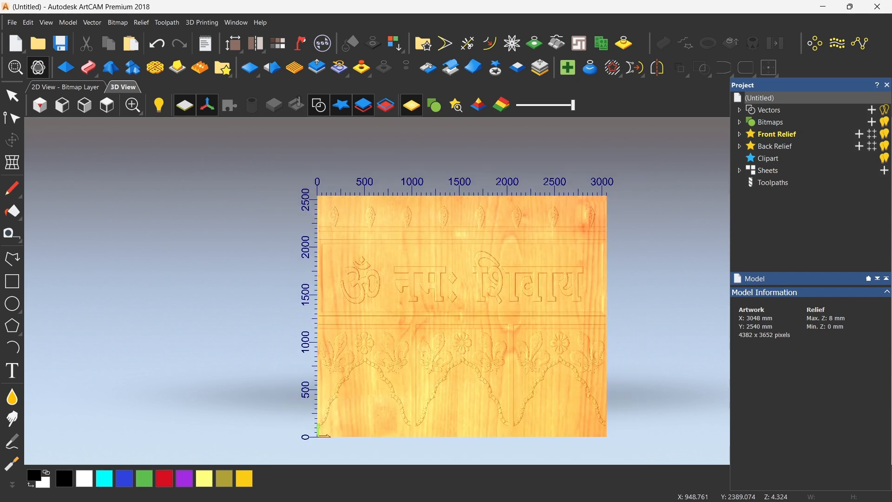
# Draw a rectangle vector of about 2949 × 1413 mm over the lower part of the relief and delete it
pyautogui.click(12, 282)
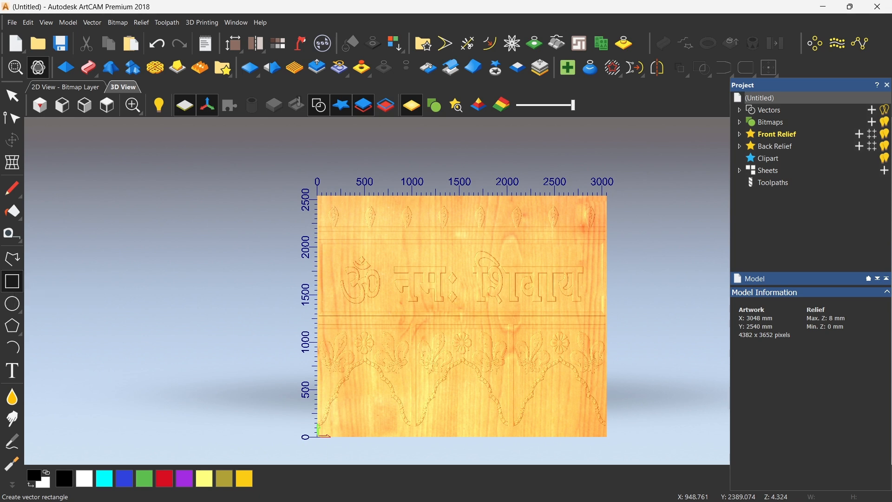
pyautogui.moveTo(325, 302); pyautogui.dragTo(606, 436)
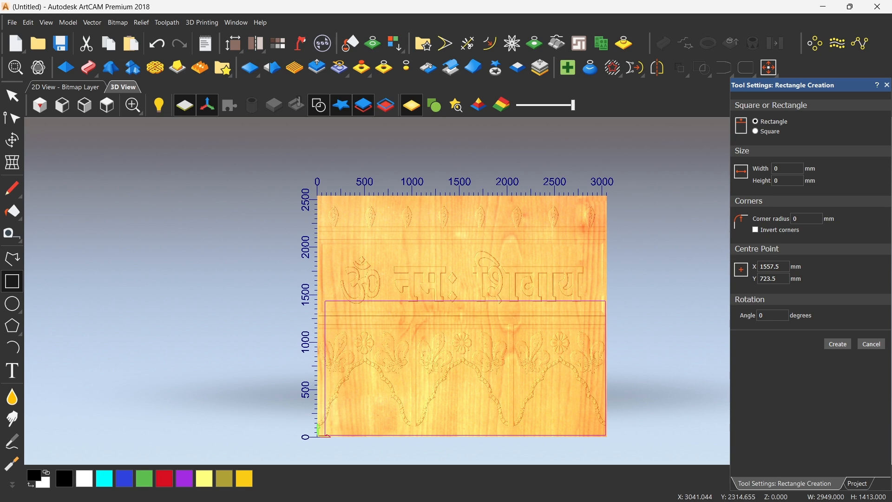
pyautogui.click(12, 96)
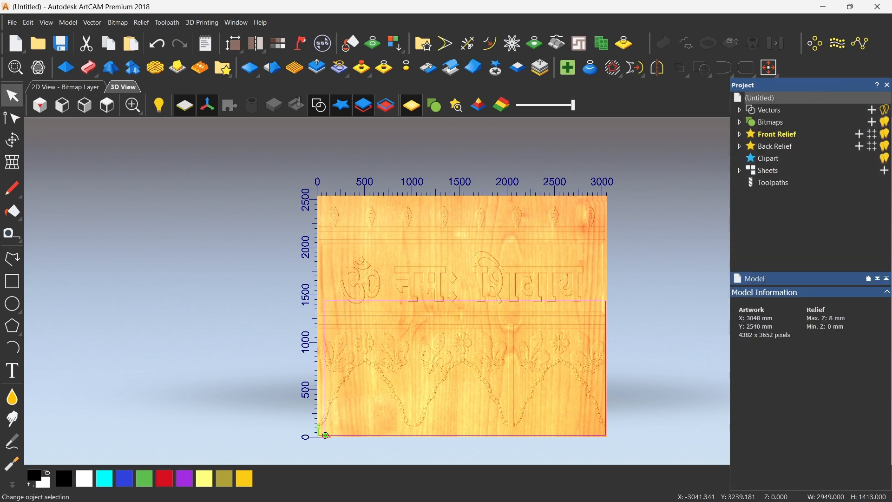
pyautogui.press('Delete')
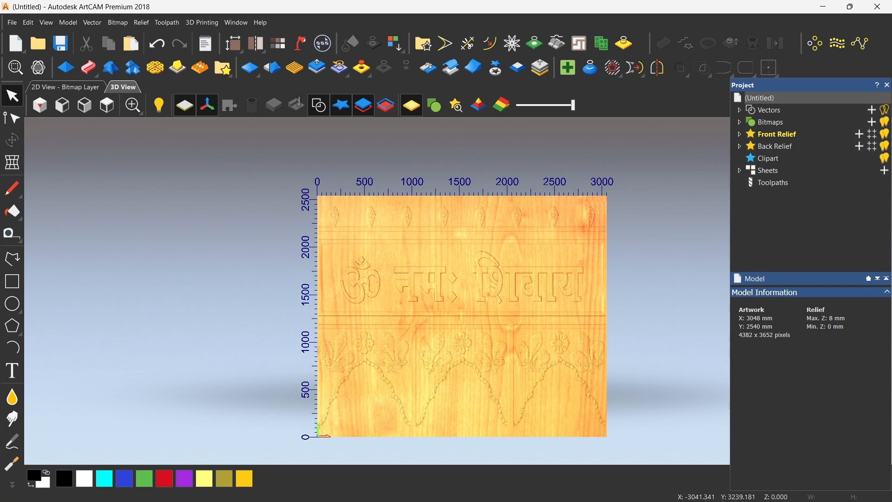
# Open the Grid Creator for toolpaths and set the grid shape to 300 mm wide and 500 mm high
pyautogui.click(774, 183)
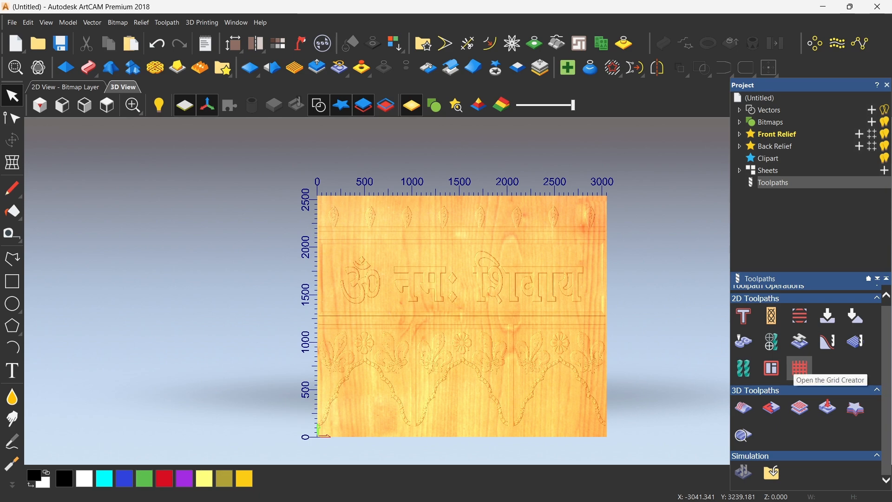
pyautogui.click(801, 368)
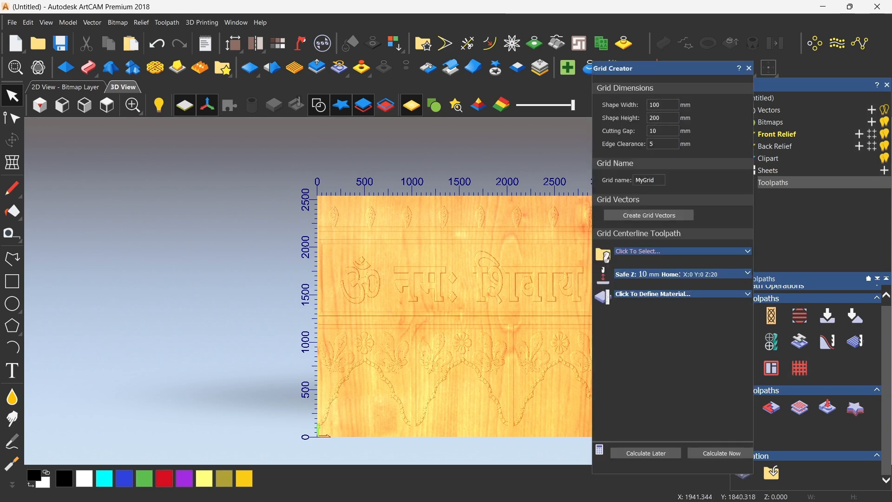
pyautogui.scroll(3, 511, 260)
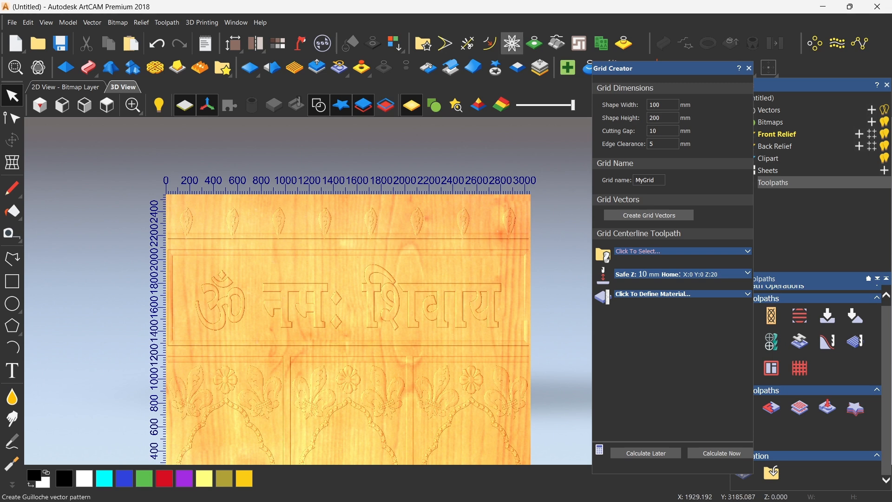
pyautogui.moveTo(661, 105); pyautogui.dragTo(642, 105)
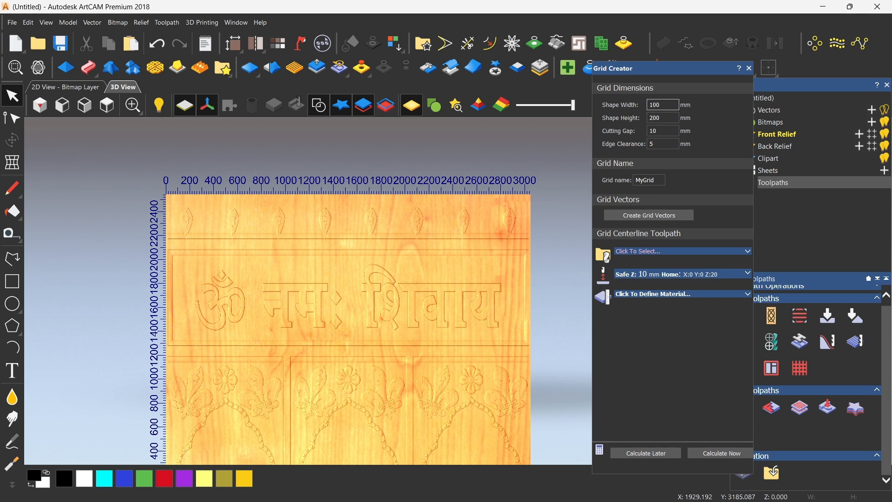
pyautogui.write('300')
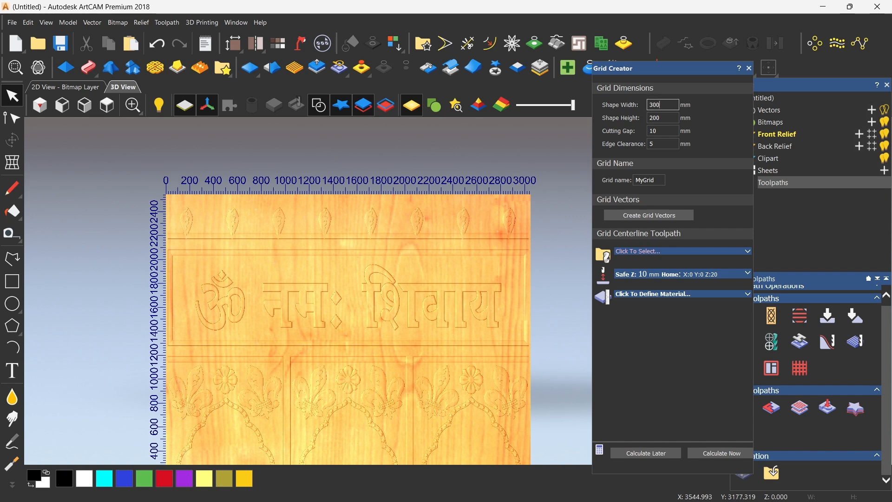
pyautogui.press('Tab')
pyautogui.write('500')
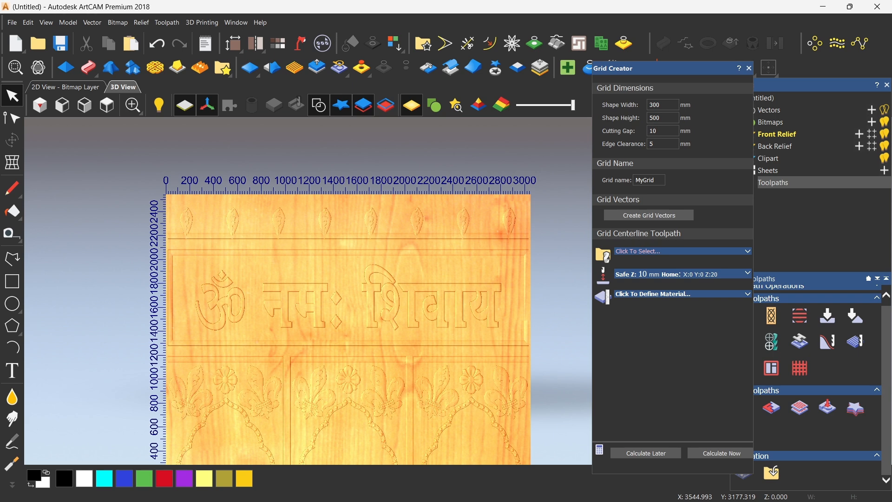
# Set both the cutting gap and the edge clearance of the grid to 0 mm
pyautogui.press('Tab')
pyautogui.write('0')
pyautogui.scroll(3, 81, 202)
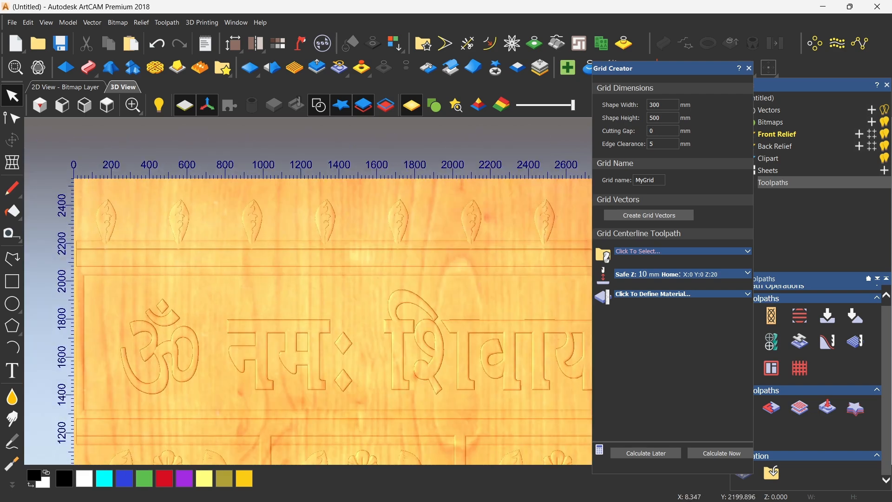
pyautogui.press('Tab')
pyautogui.write('0')
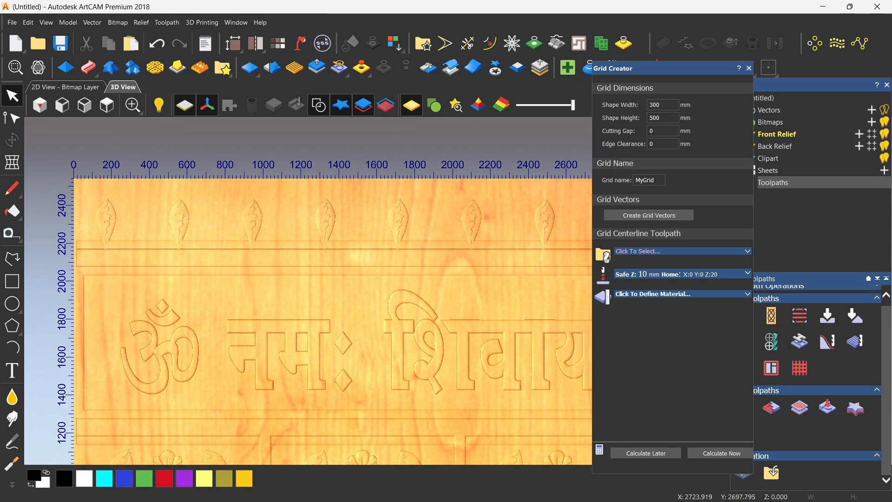
# Create the grid vectors for the 300 × 500 mm cells across the relief
pyautogui.click(649, 215)
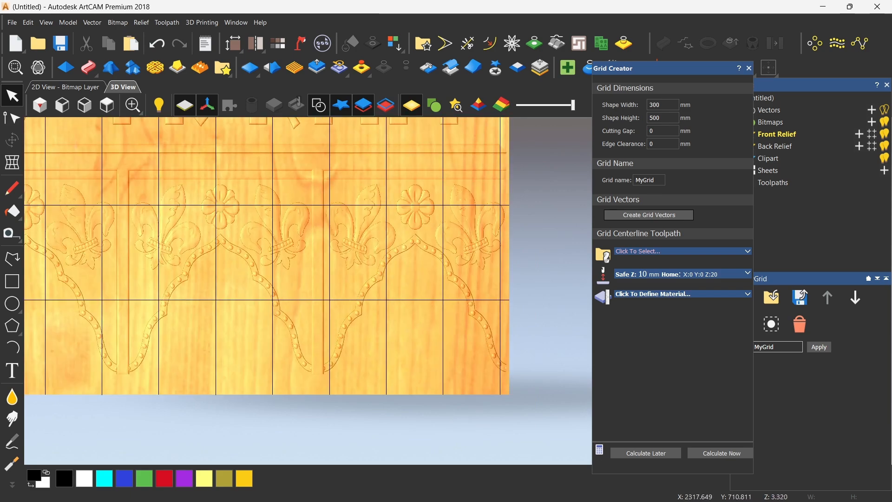
pyautogui.scroll(-3, 200, 292)
pyautogui.scroll(4, 200, 291)
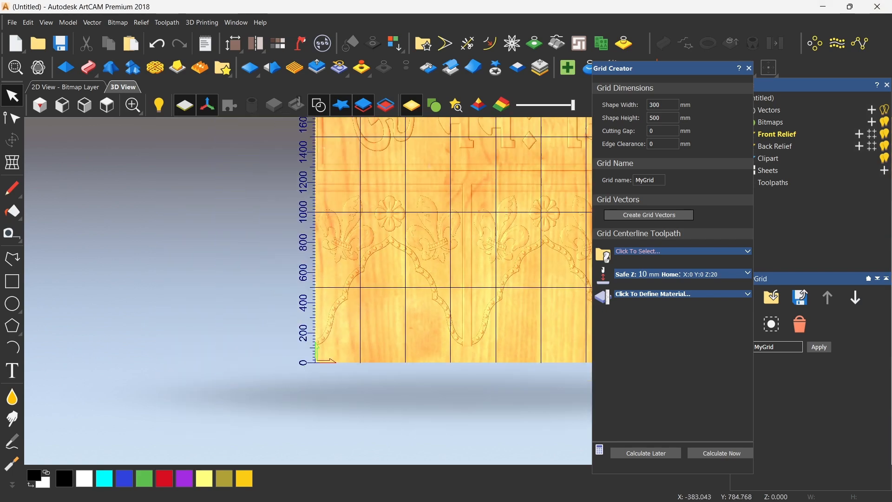
pyautogui.scroll(-5, 462, 289)
pyautogui.scroll(5, 461, 233)
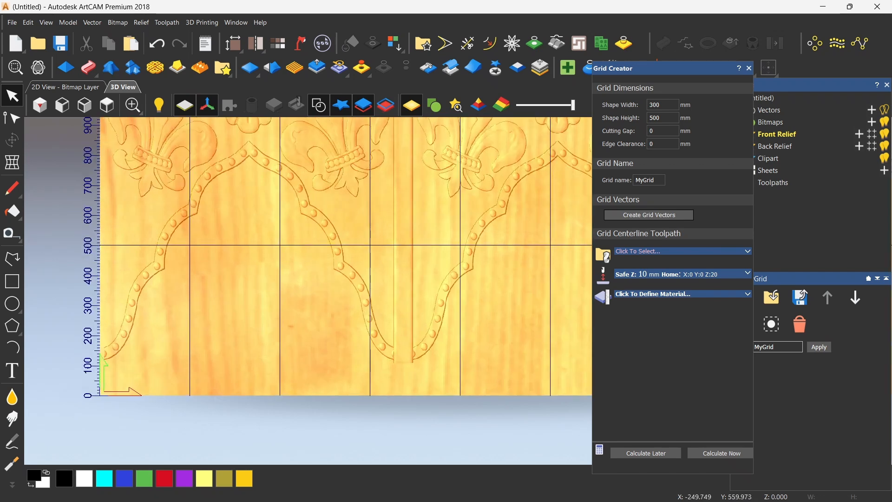
# Draw a rectangle vector of about 300 × 501 mm over the bottom-left grid cell and close the Grid Creator
pyautogui.click(12, 281)
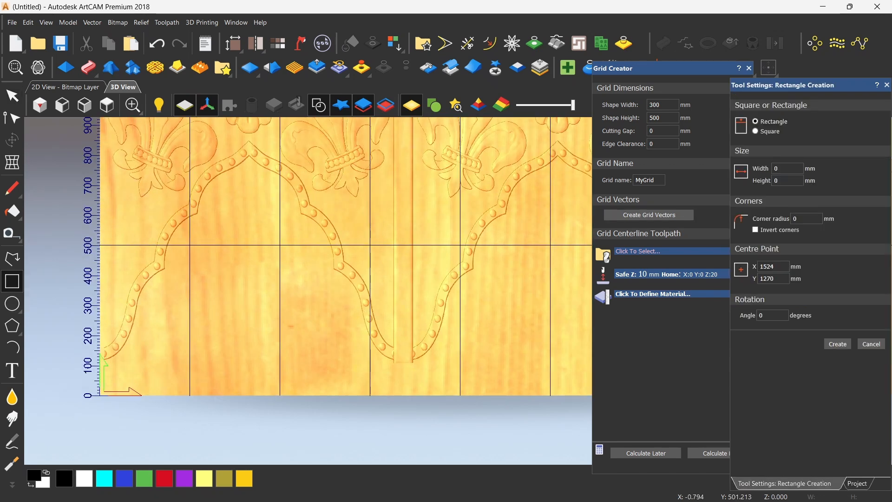
pyautogui.moveTo(99, 245); pyautogui.dragTo(189, 395)
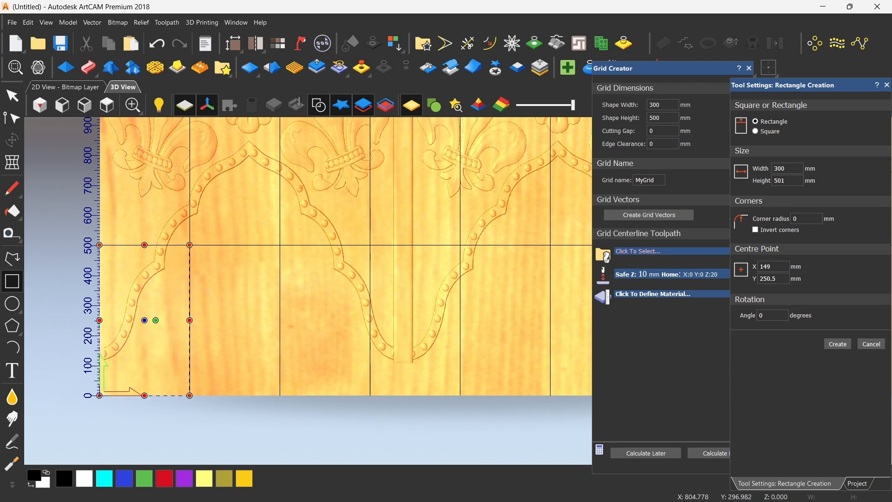
pyautogui.press('Return')
pyautogui.press('Escape')
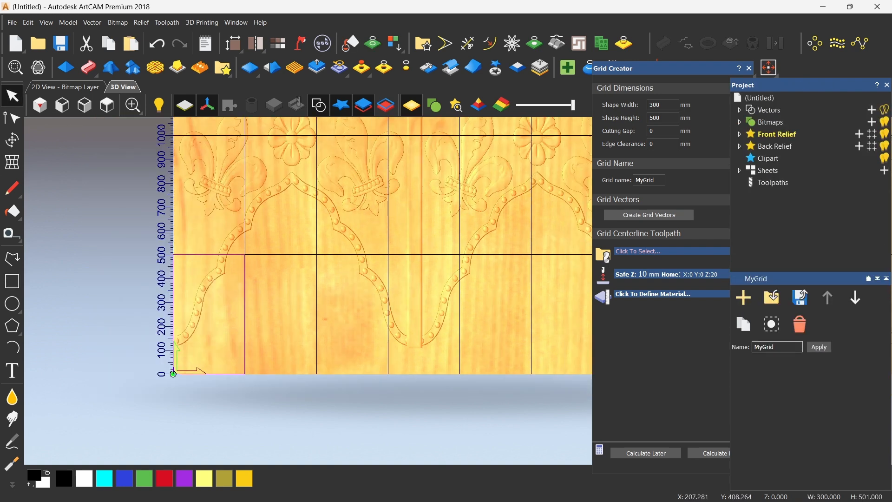
pyautogui.scroll(-2, 487, 281)
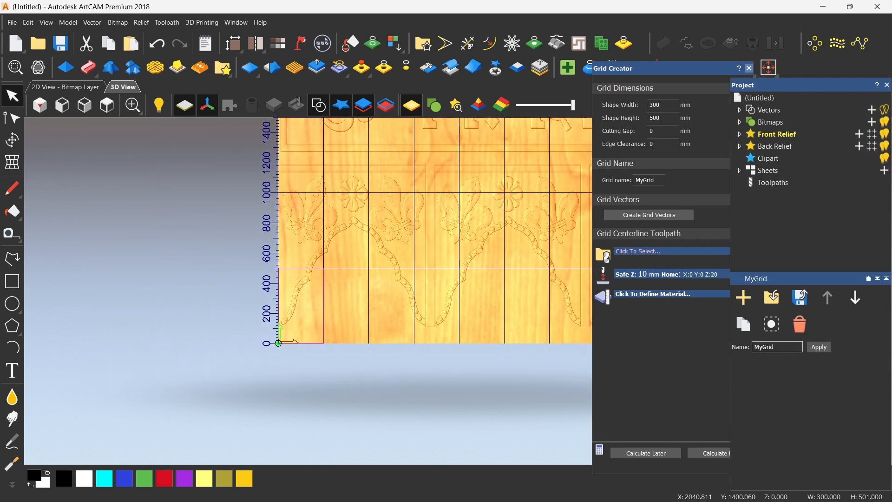
pyautogui.click(749, 69)
pyautogui.scroll(3, 391, 304)
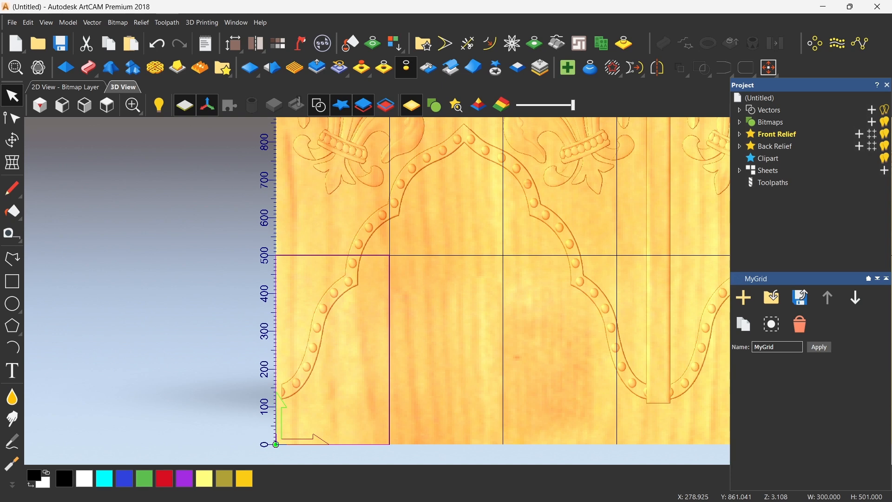
# Zero the front relief outside the bottom-left rectangle and send the remaining piece to the Relief Clipart Library
pyautogui.click(405, 66)
pyautogui.scroll(2, 437, 302)
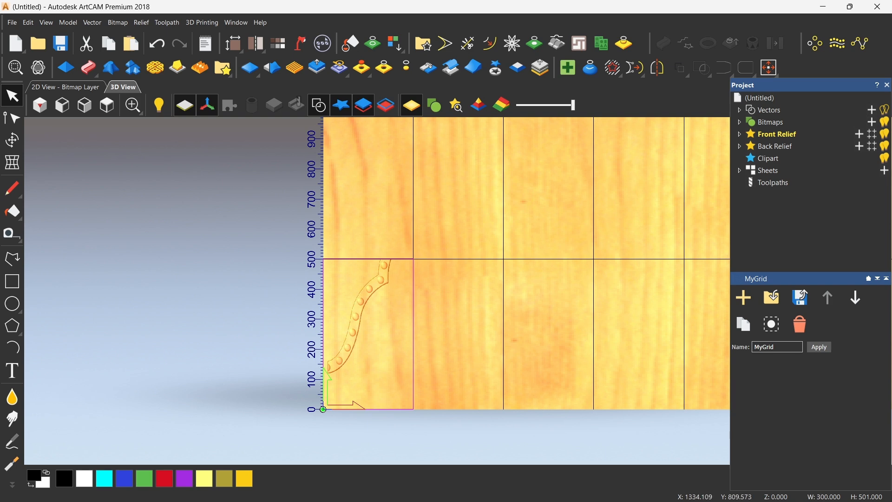
pyautogui.click(778, 134)
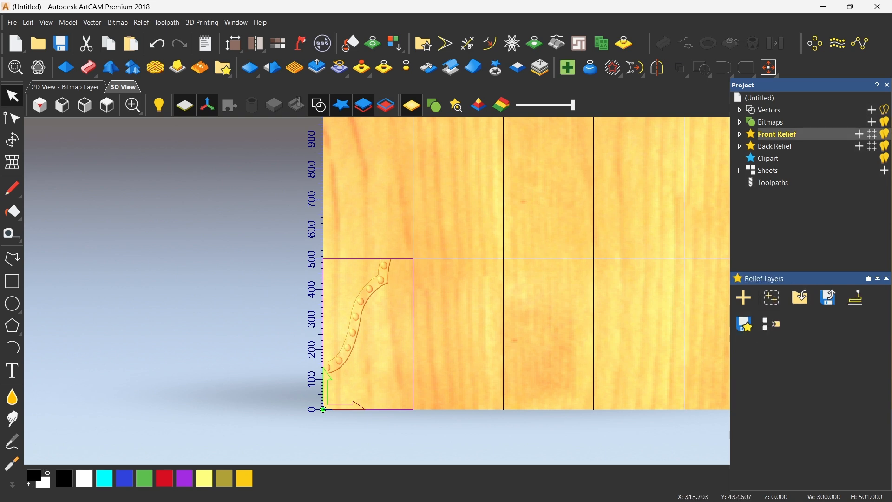
# Undo the zeroing and draw a rectangle of about 300 × 502 mm over the second cell in the second row from the bottom
pyautogui.hotkey('ctrl', 'z')
pyautogui.scroll(-4, 445, 301)
pyautogui.scroll(3, 532, 251)
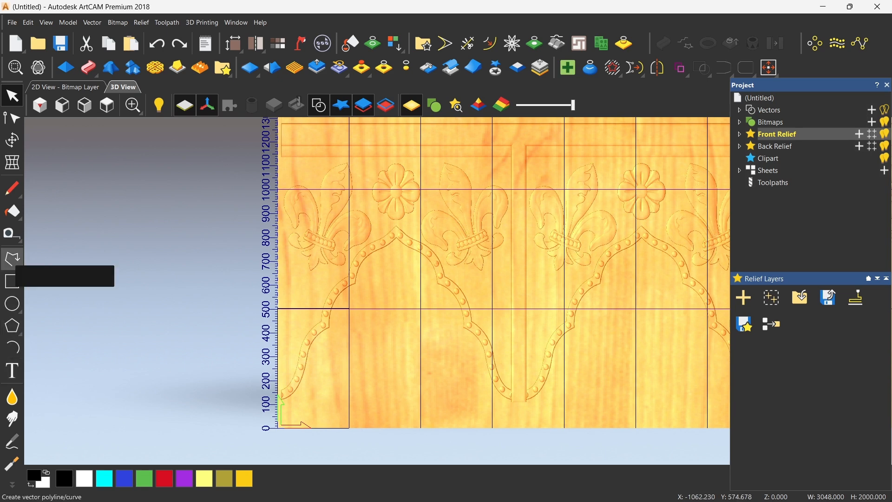
pyautogui.click(12, 281)
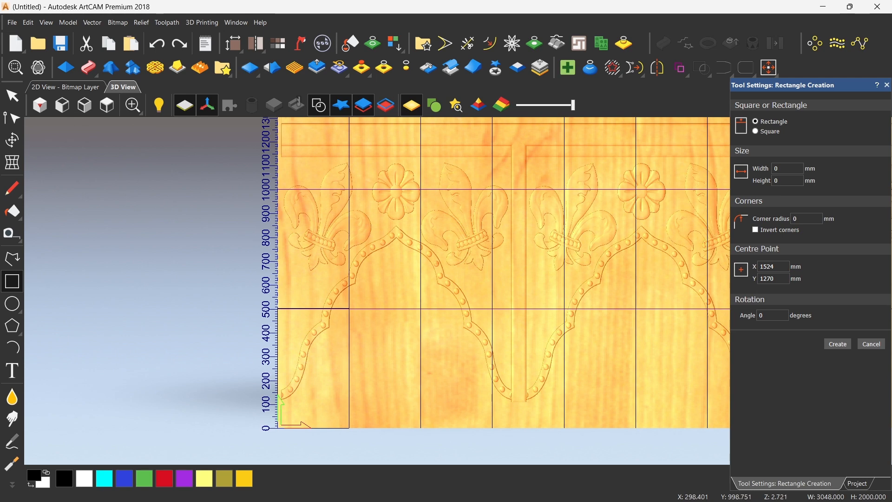
pyautogui.moveTo(350, 190); pyautogui.dragTo(420, 308)
pyautogui.click(838, 344)
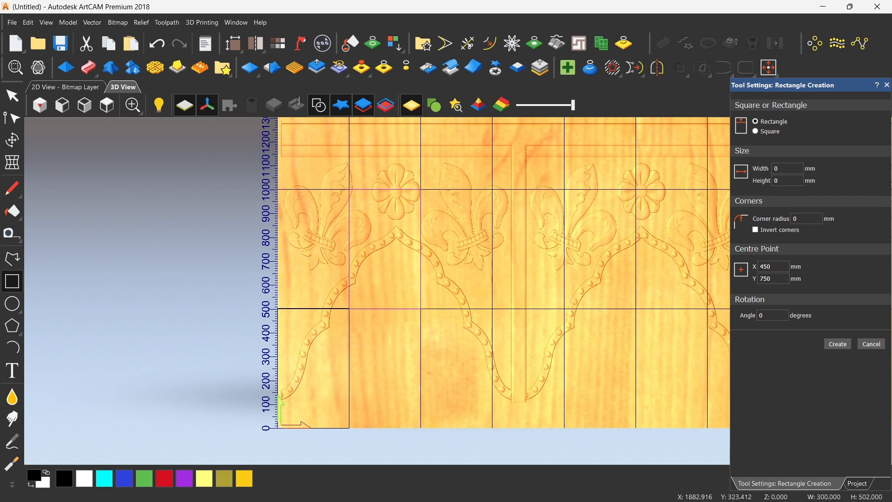
pyautogui.scroll(2, 430, 183)
pyautogui.click(12, 95)
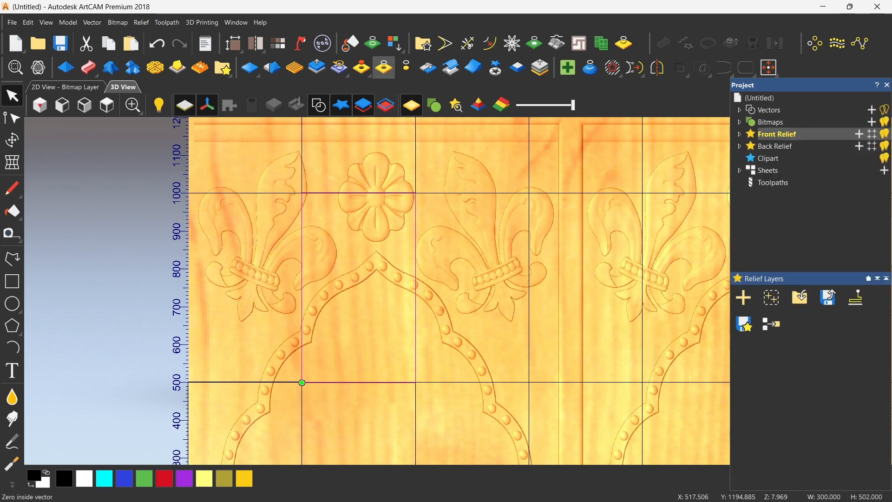
# Zero the relief outside the second rectangle, send the remaining piece to the Relief Clipart Library, and deselect the rectangle
pyautogui.click(384, 68)
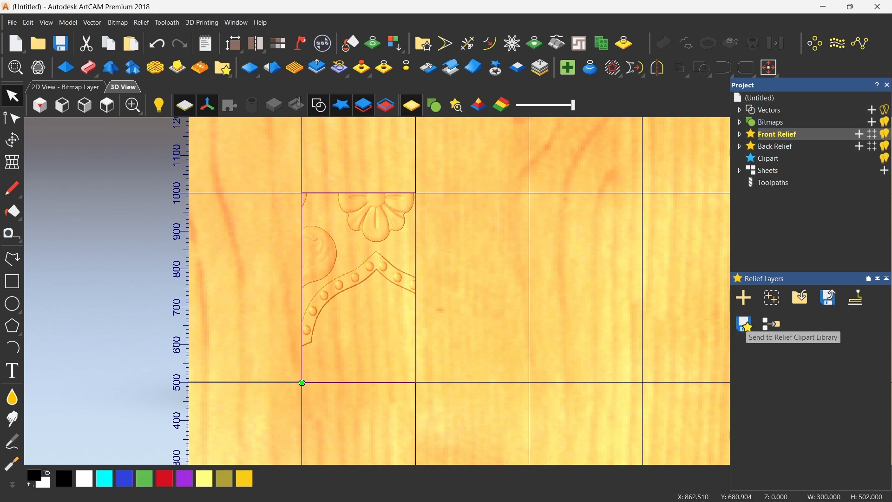
pyautogui.click(165, 168)
pyautogui.scroll(-1, 554, 254)
pyautogui.scroll(-2, 455, 293)
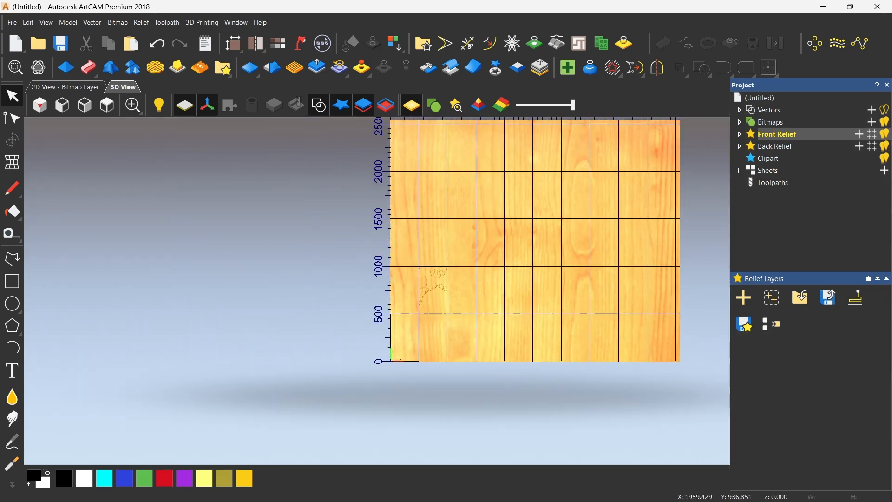
pyautogui.click(12, 22)
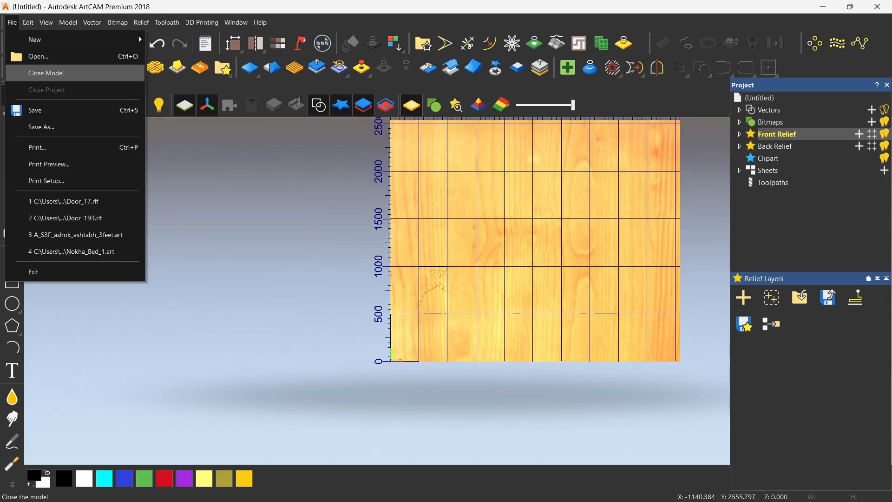
pyautogui.click(46, 73)
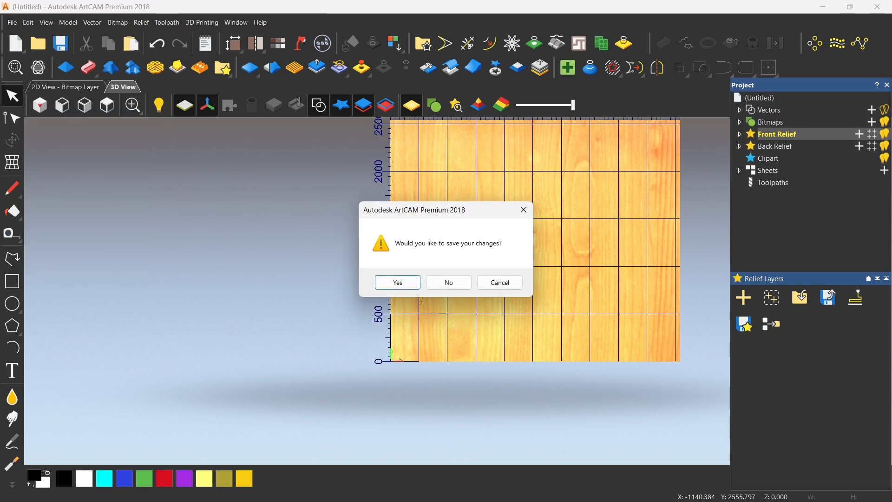
pyautogui.click(518, 211)
pyautogui.scroll(4, 438, 287)
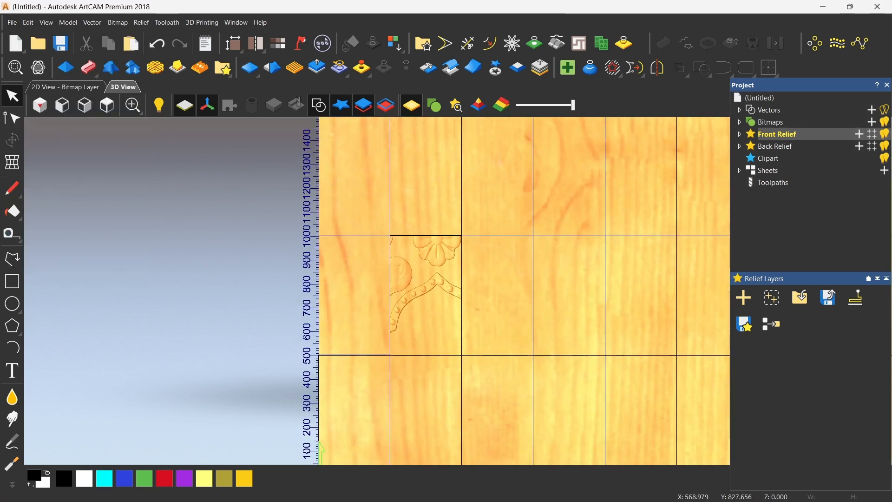
pyautogui.click(390, 356)
pyautogui.click(265, 209)
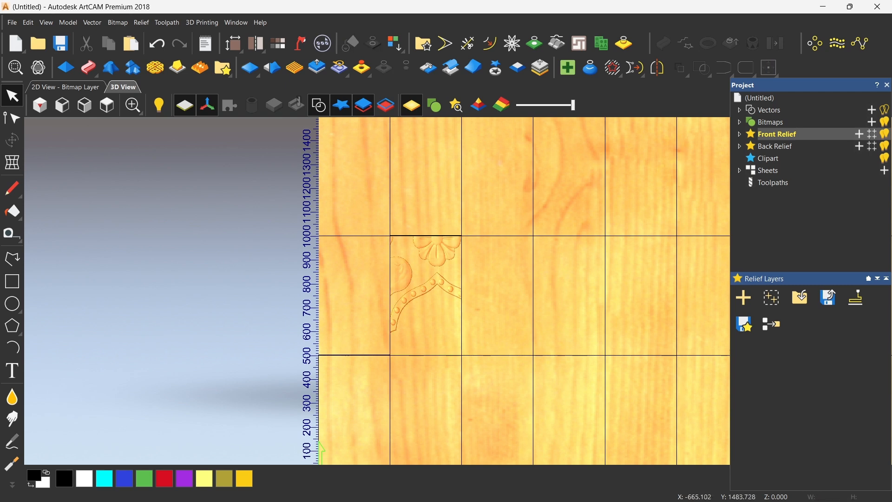
# Create a new model 300 mm wide and 500 mm high, discarding the changes to the current model
pyautogui.click(12, 23)
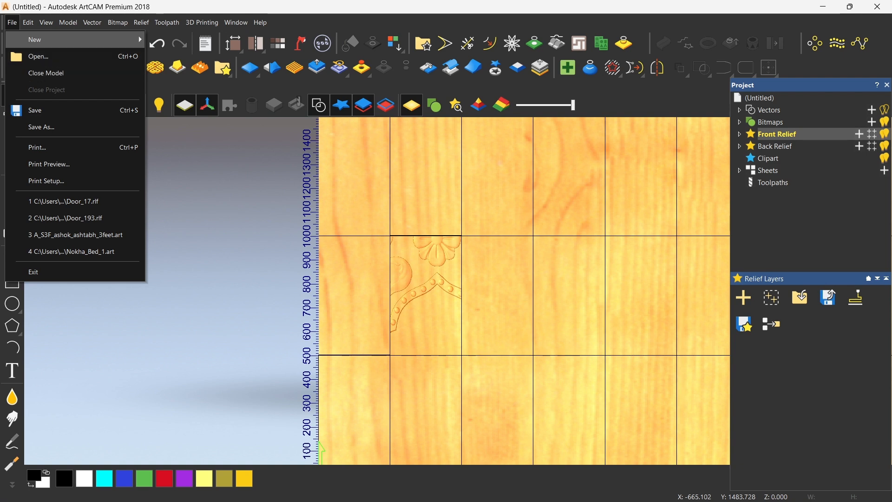
pyautogui.moveTo(46, 40)
pyautogui.click(181, 38)
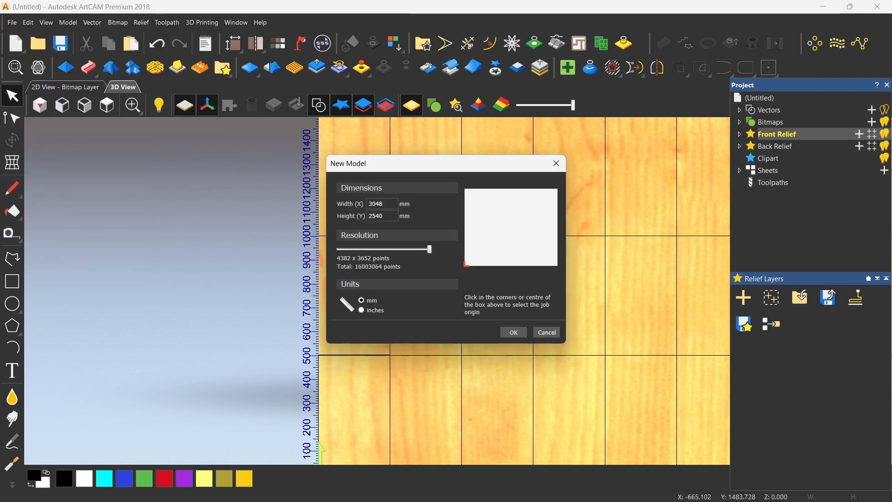
pyautogui.doubleClick(375, 216)
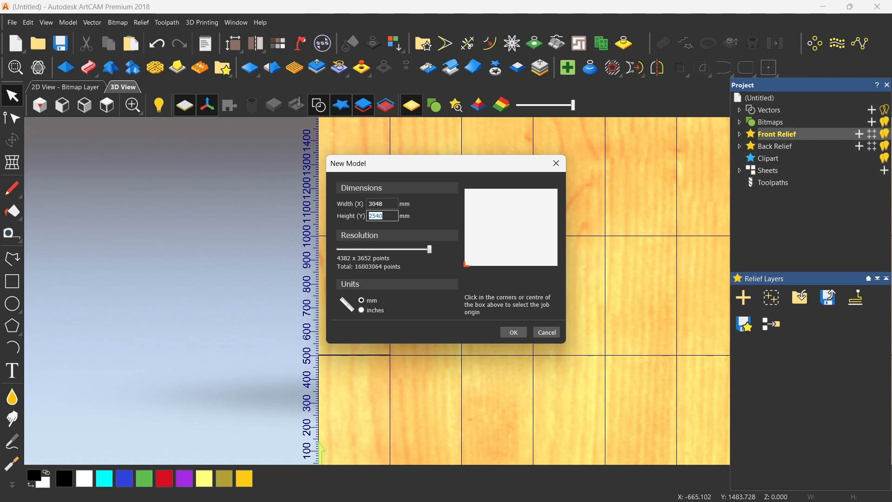
pyautogui.write('500')
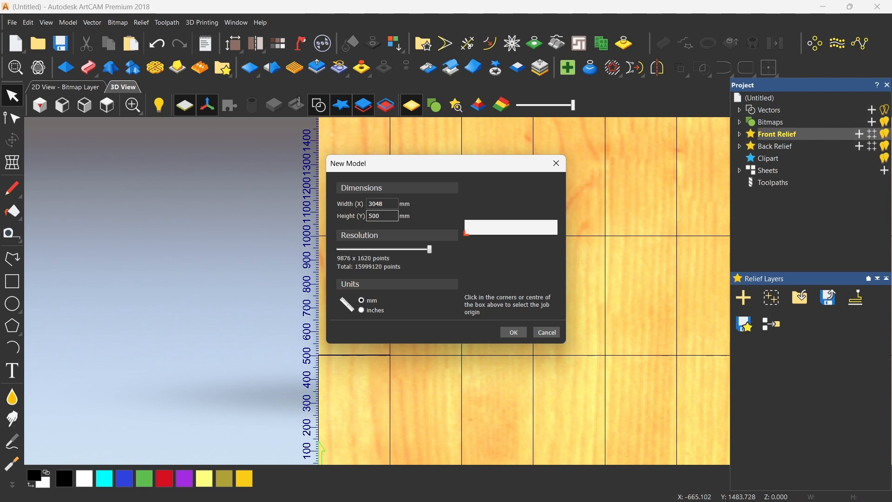
pyautogui.doubleClick(375, 204)
pyautogui.write('300')
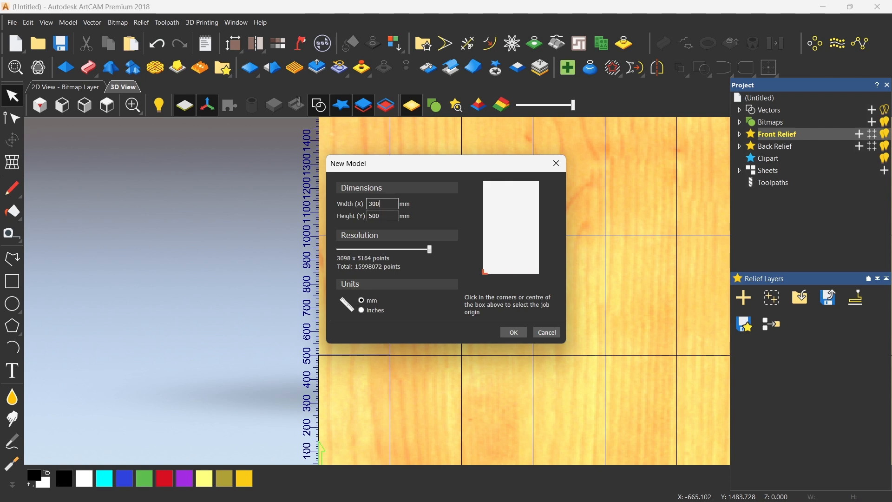
pyautogui.press('Return')
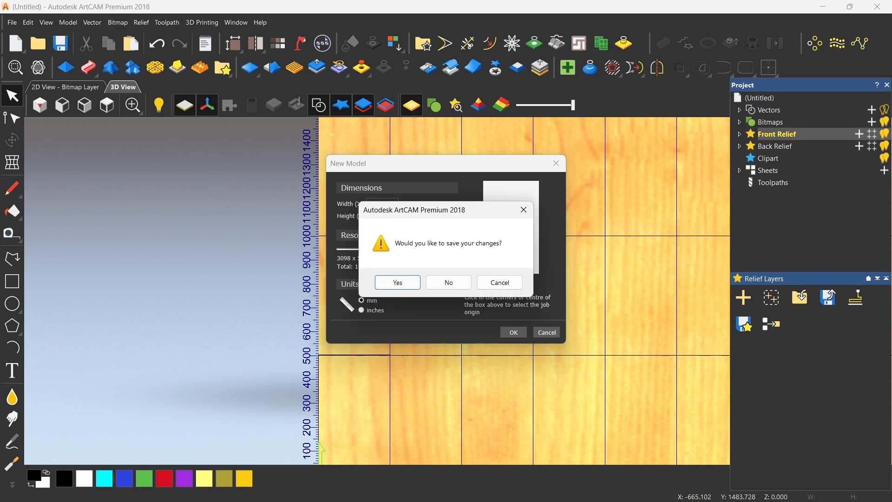
pyautogui.press('n')
pyautogui.press('Return')
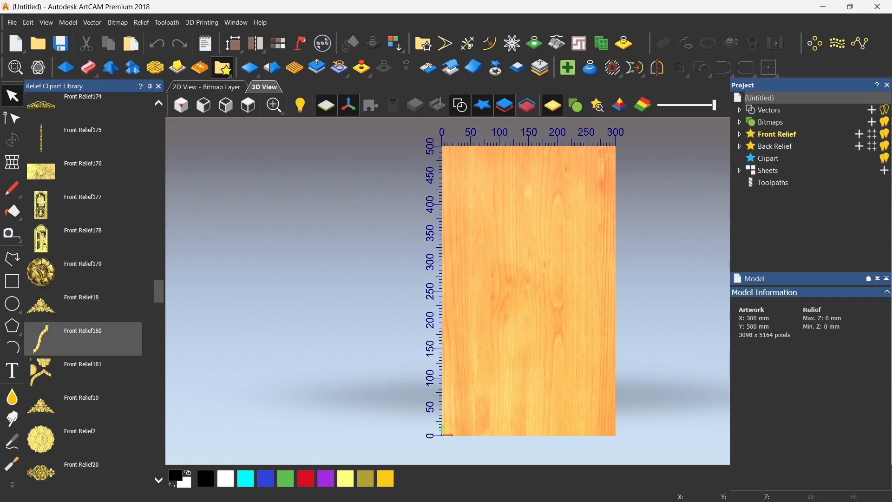
# Accept the 3DModelClub licence, paste the curved border piece Front Relief180 into the new model, and undo the paste
pyautogui.scroll(-2, 84, 268)
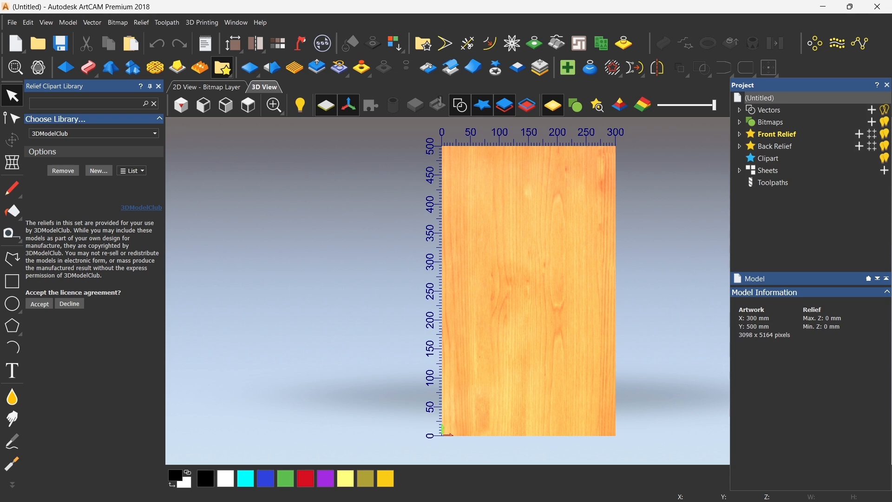
pyautogui.click(40, 304)
pyautogui.hotkey('ctrl', 'v')
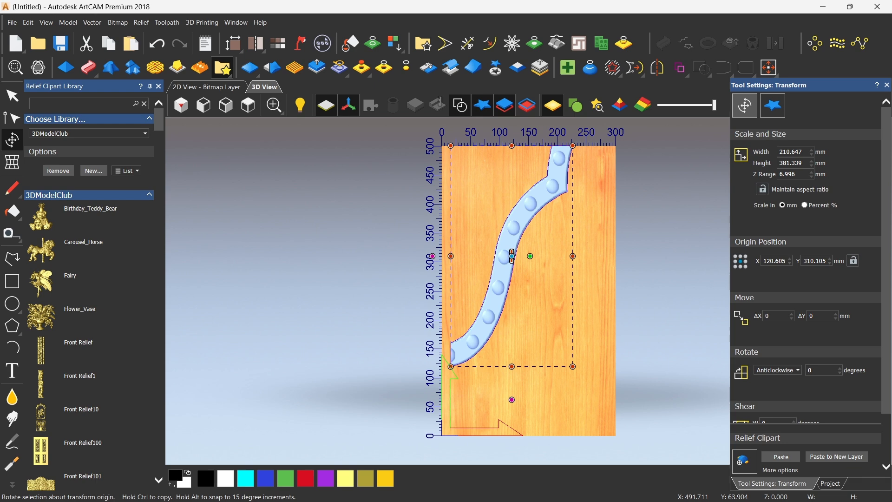
pyautogui.click(782, 456)
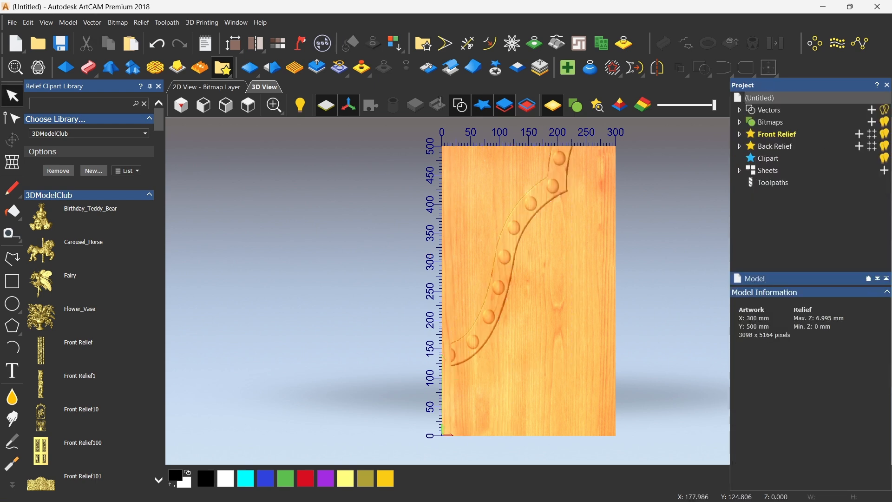
pyautogui.hotkey('ctrl', 'z')
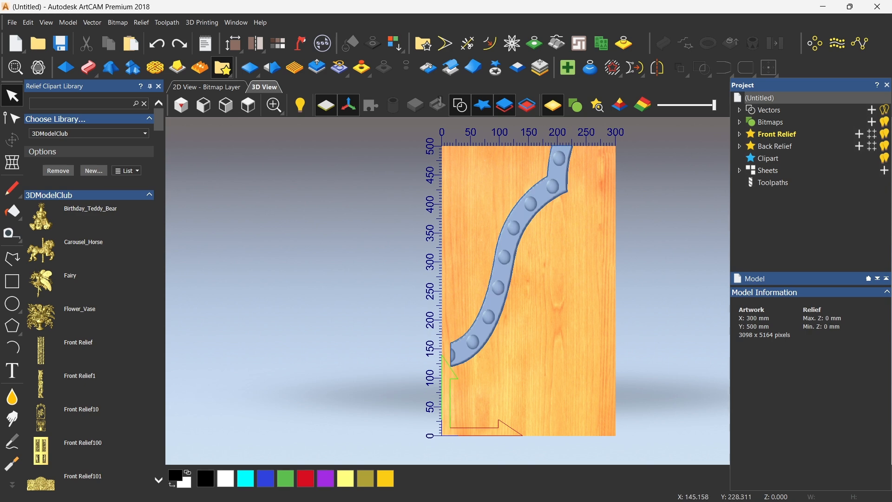
pyautogui.hotkey('ctrl', 'z')
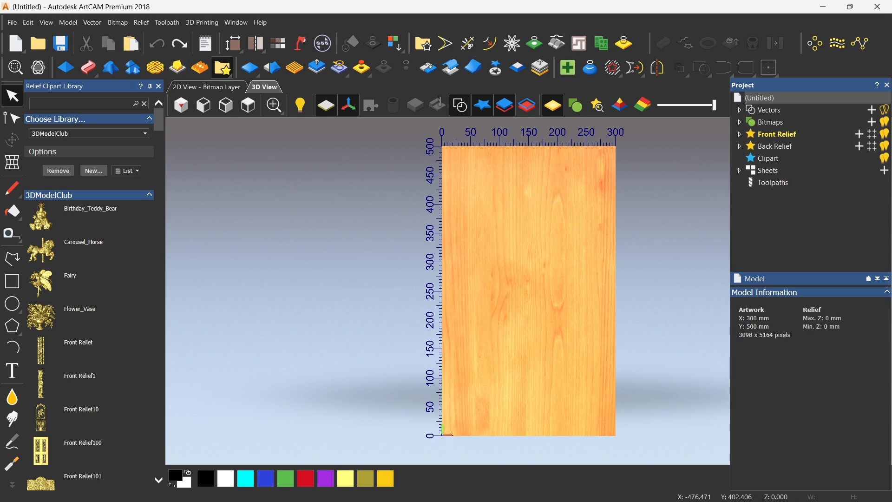
# Find the flower-and-arch piece Front Relief181 in the 3DModelClub library, accept the licence, and paste it into the 300 × 500 mm model
pyautogui.scroll(-15, 89, 288)
pyautogui.scroll(-20, 88, 288)
pyautogui.scroll(-4, 88, 288)
pyautogui.scroll(3, 88, 288)
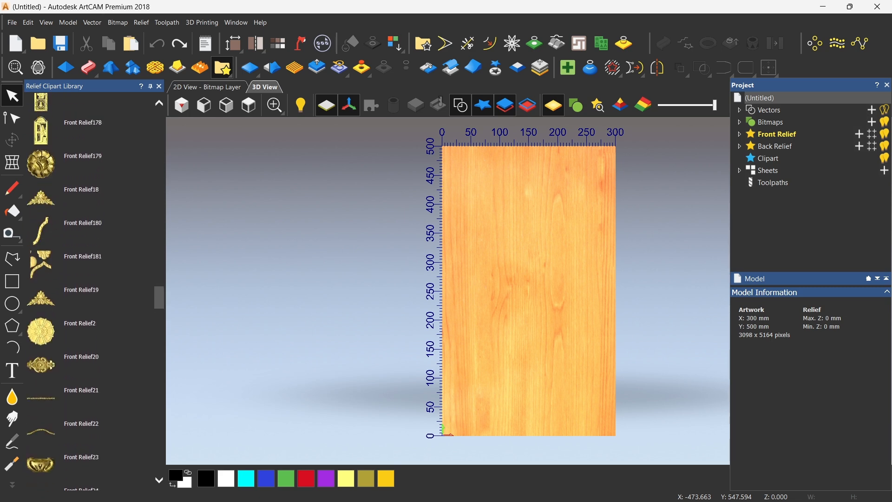
pyautogui.scroll(1, 89, 297)
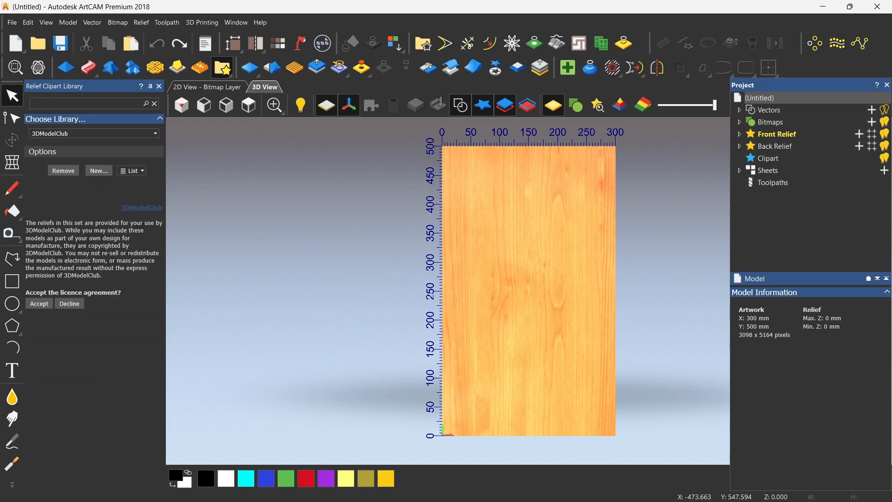
pyautogui.click(39, 303)
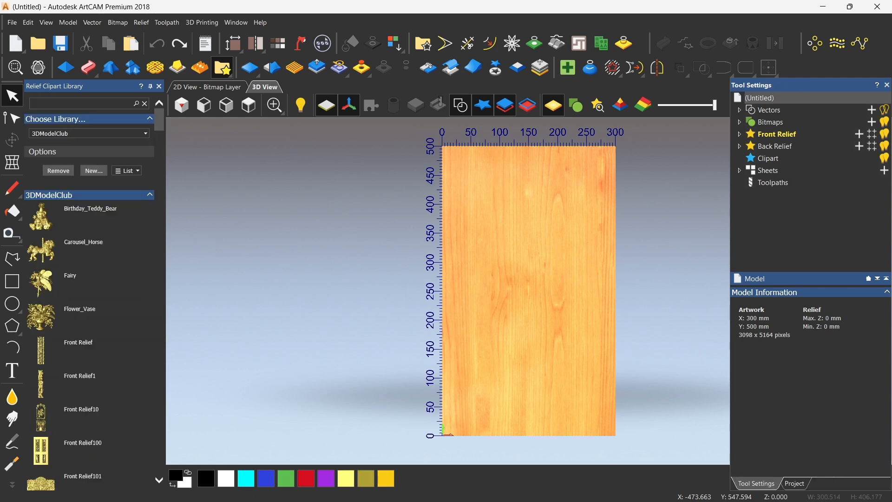
pyautogui.doubleClick(79, 317)
pyautogui.scroll(-3, 695, 228)
pyautogui.scroll(-2, 617, 132)
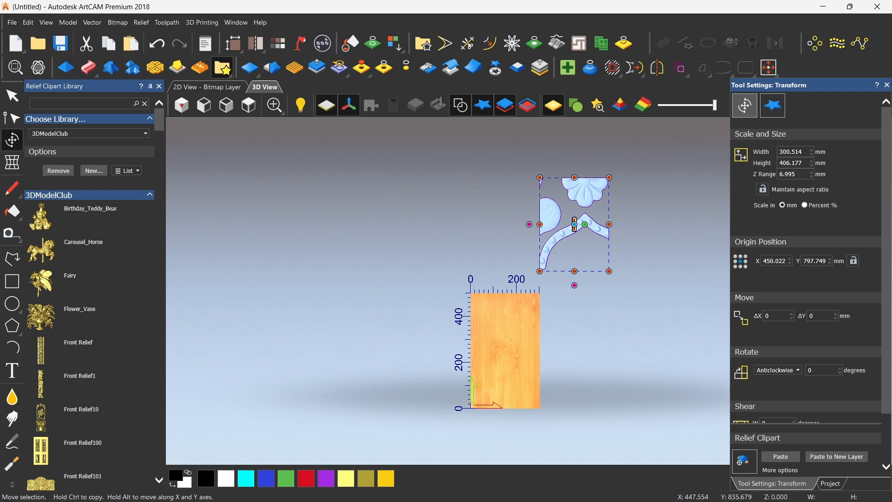
# Centre the pasted flower-and-arch piece in the model, with its origin at X 150, Y 250 mm
pyautogui.scroll(2, 575, 225)
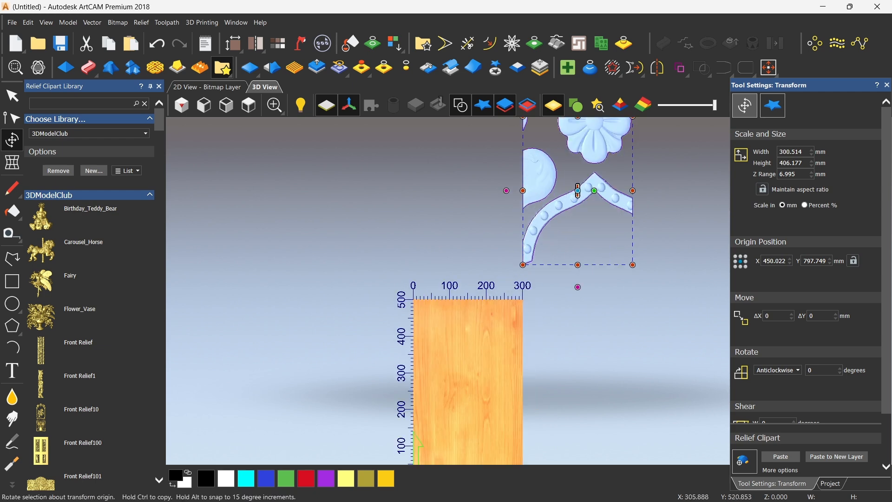
pyautogui.scroll(-1, 578, 191)
pyautogui.scroll(-1, 561, 226)
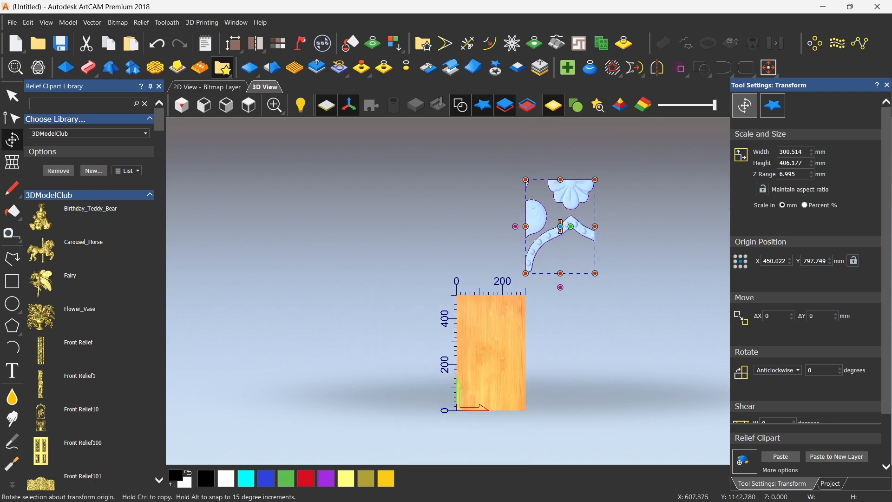
pyautogui.scroll(3, 561, 227)
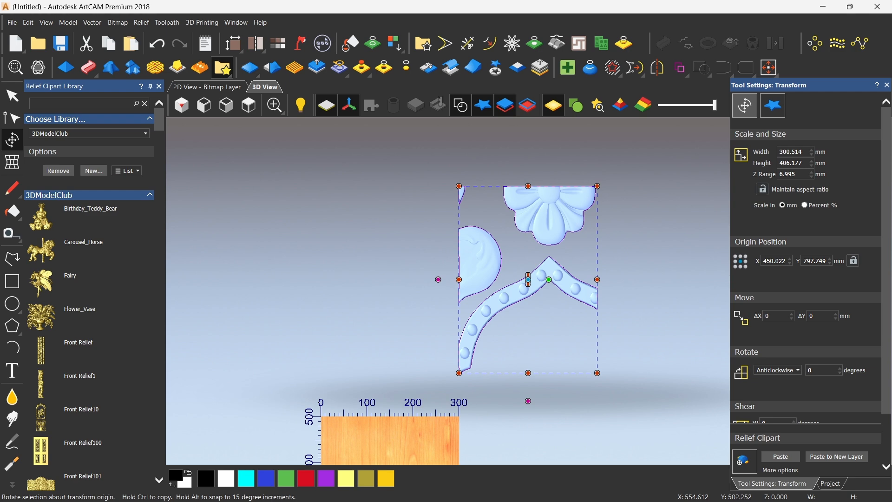
pyautogui.press('F9')
pyautogui.scroll(-3, 421, 392)
pyautogui.scroll(3, 421, 391)
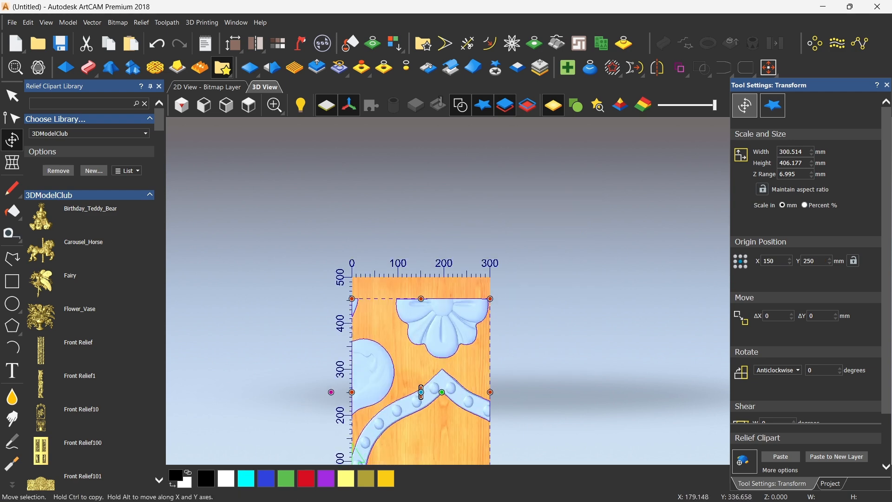
pyautogui.scroll(-2, 421, 392)
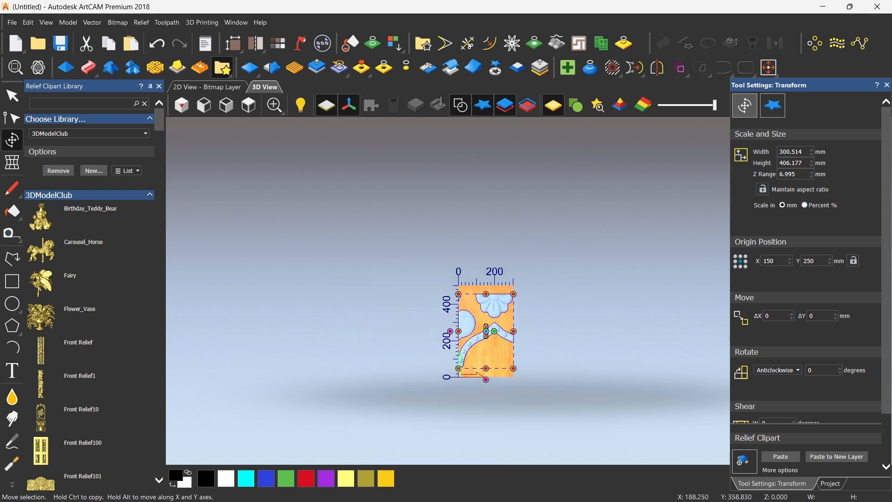
pyautogui.scroll(2, 494, 358)
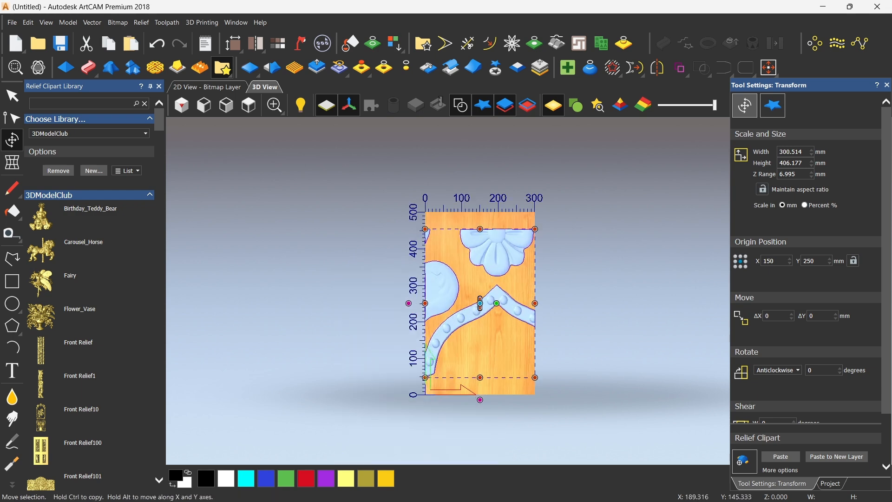
pyautogui.scroll(2, 512, 274)
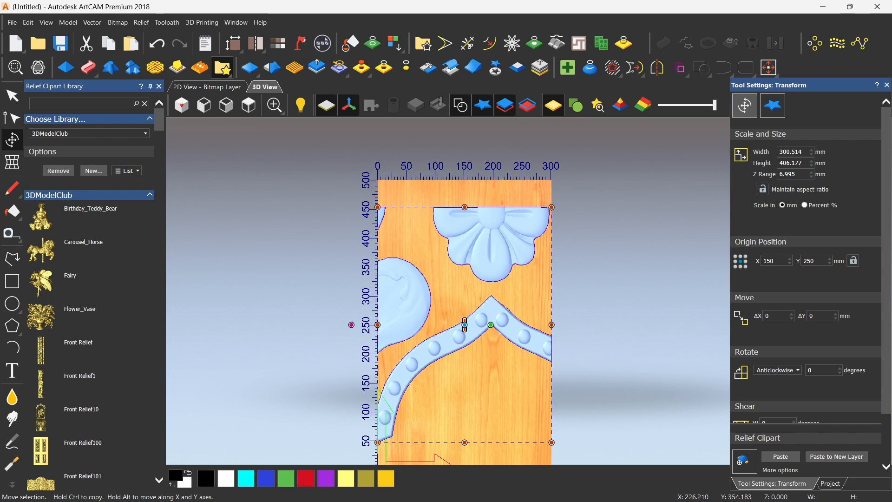
# Move the piece up until its upper edge meets the model's upper edge, with its origin at about X 150, Y 296.571 mm
pyautogui.scroll(1, 512, 275)
pyautogui.moveTo(447, 336); pyautogui.dragTo(488, 296)
pyautogui.scroll(-3, 529, 288)
pyautogui.scroll(5, 520, 230)
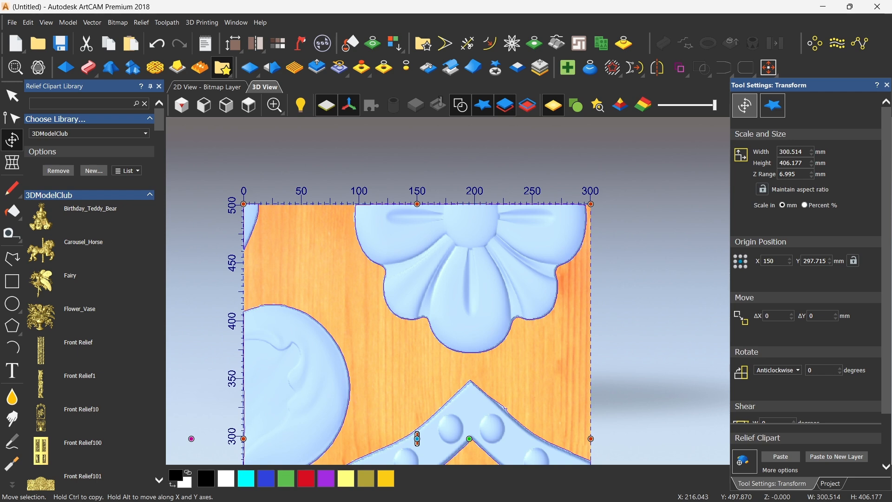
pyautogui.scroll(4, 494, 207)
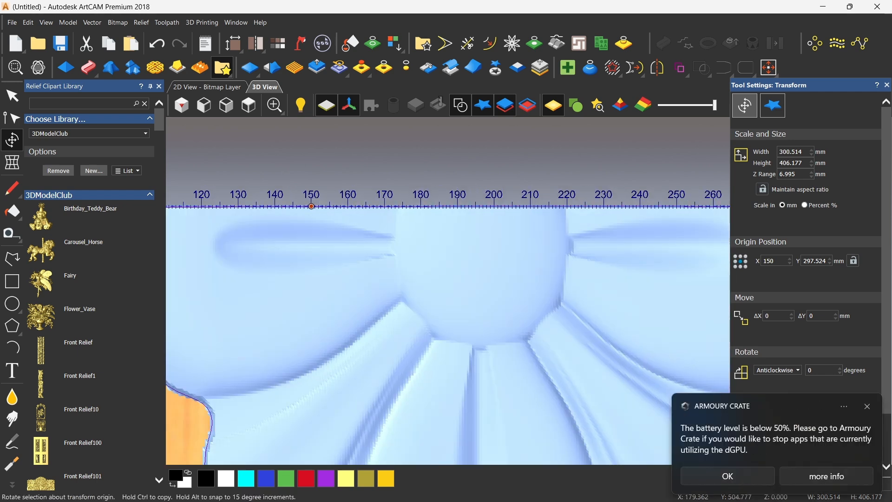
pyautogui.scroll(-3, 529, 292)
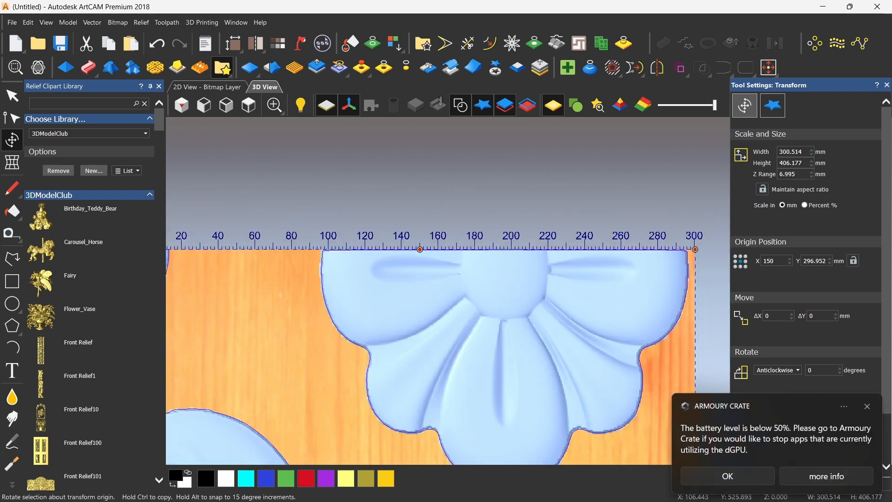
pyautogui.press('Down')
pyautogui.press('Up')
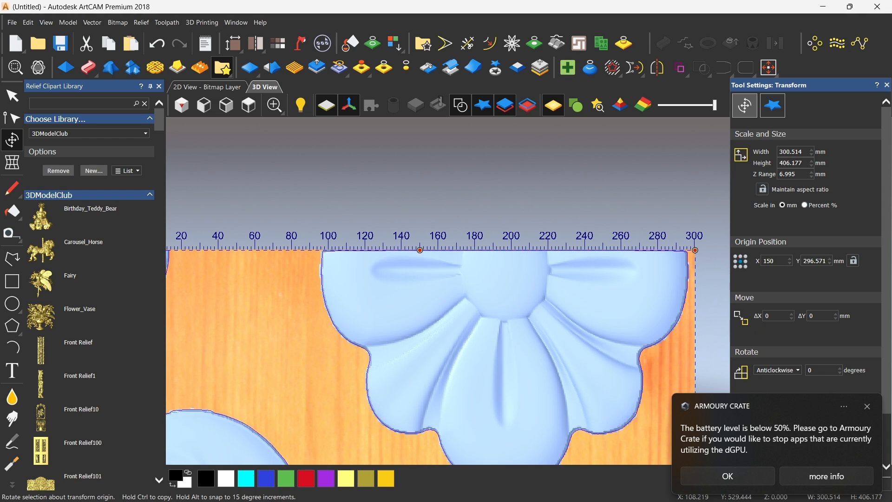
# Commit the positioned clipart piece to the Front Relief and close the Relief Clipart Library
pyautogui.scroll(-5, 519, 247)
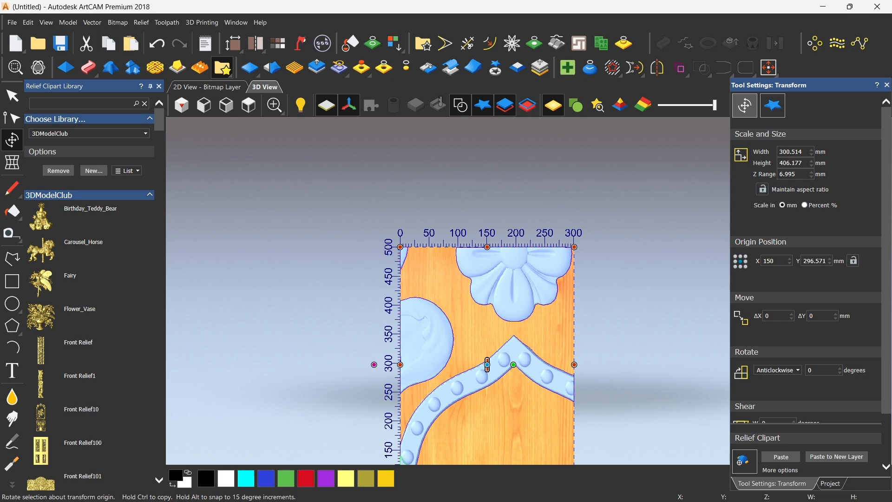
pyautogui.press('Return')
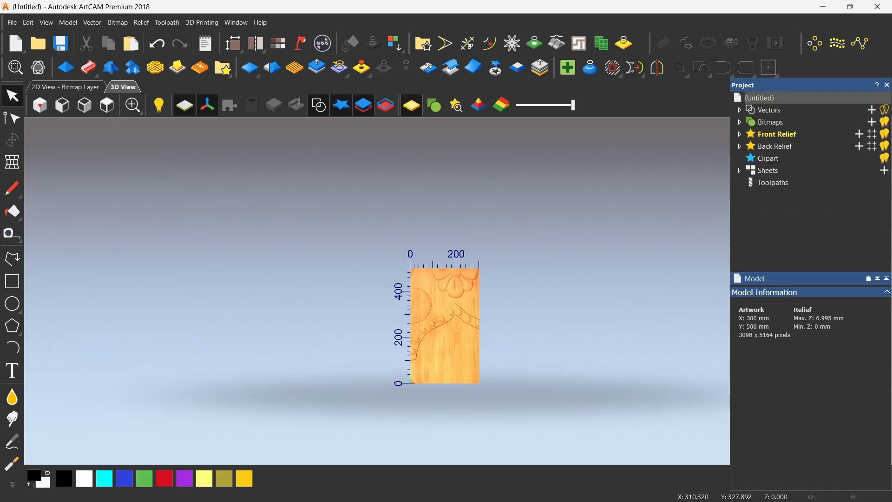
pyautogui.scroll(3, 439, 289)
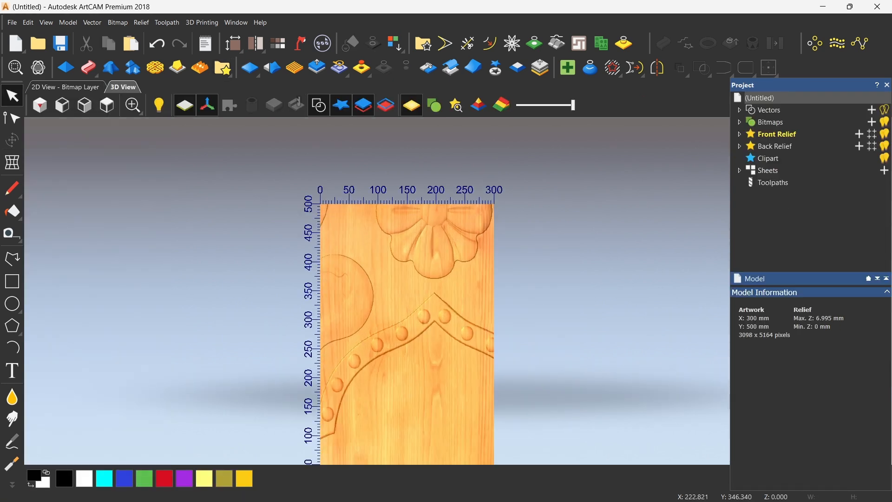